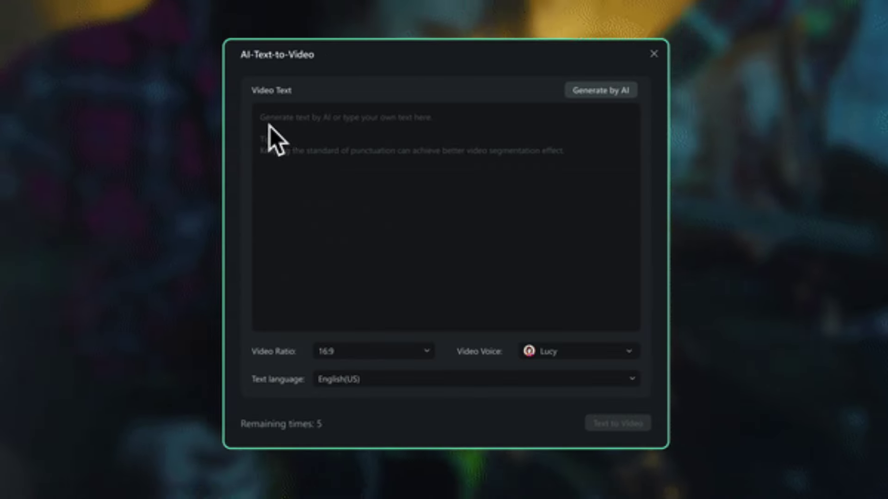
# Try the site's script demo with 'At this festival, notes and passion', preview AI features, and download Filmora.
pyautogui.click(271, 139)
pyautogui.write('At this festival, notes and passion')
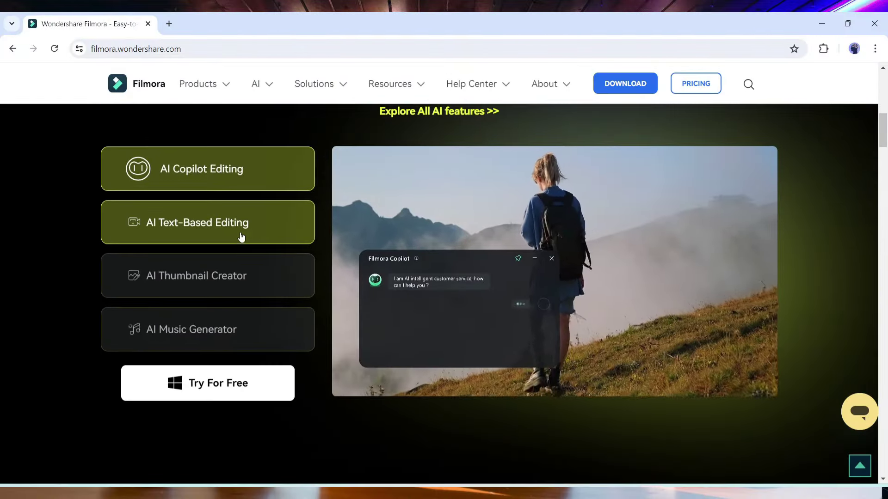
pyautogui.click(241, 237)
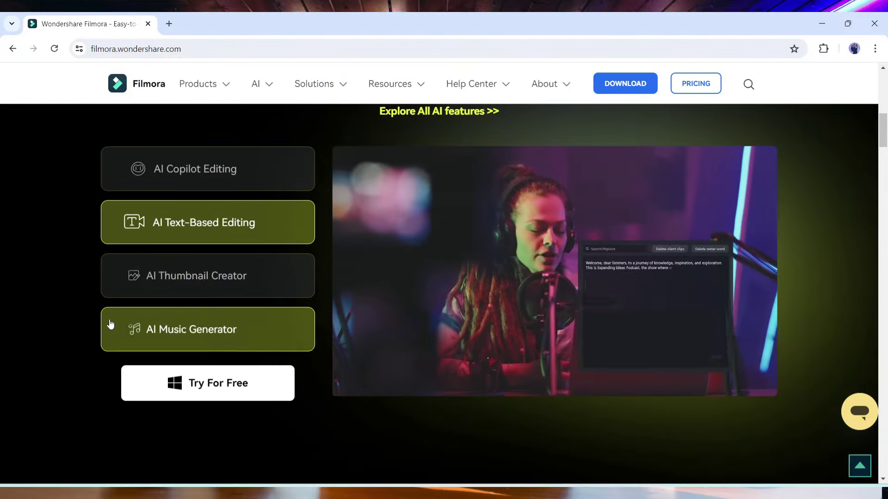
pyautogui.click(162, 270)
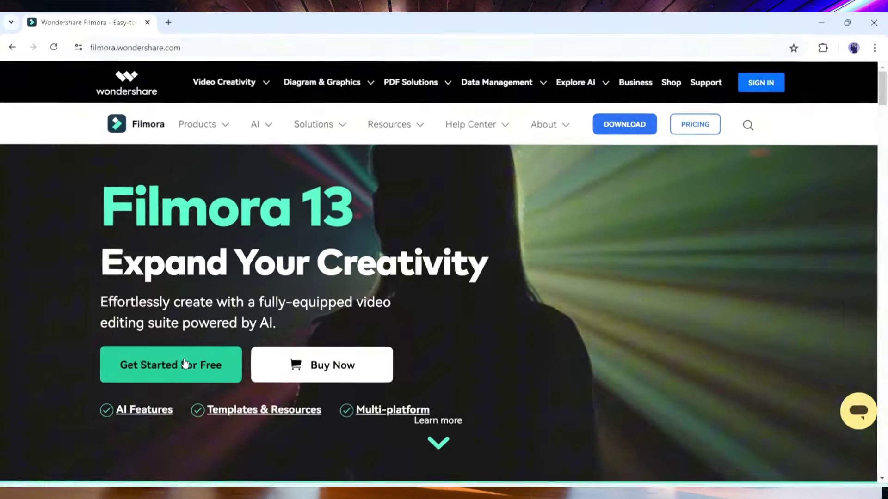
pyautogui.click(184, 364)
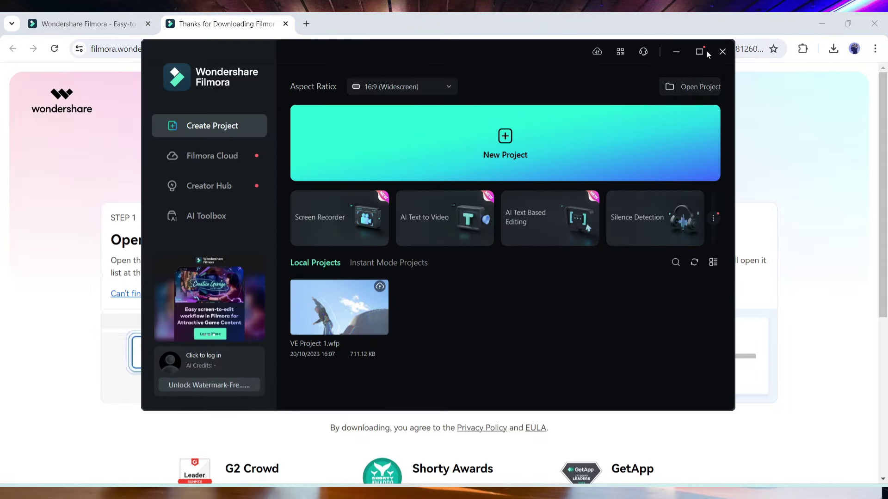
# Maximize the Filmora start screen and look over feature cards such as AI Text to Video.
pyautogui.click(706, 51)
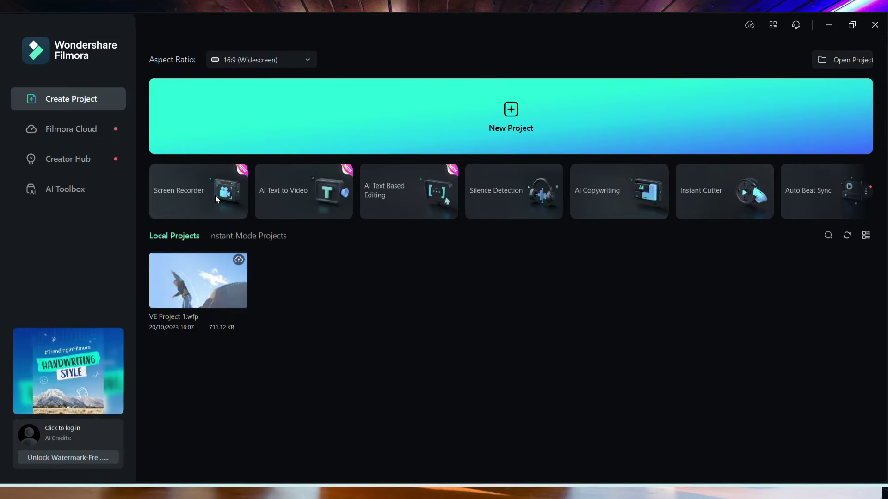
pyautogui.moveTo(197, 200)
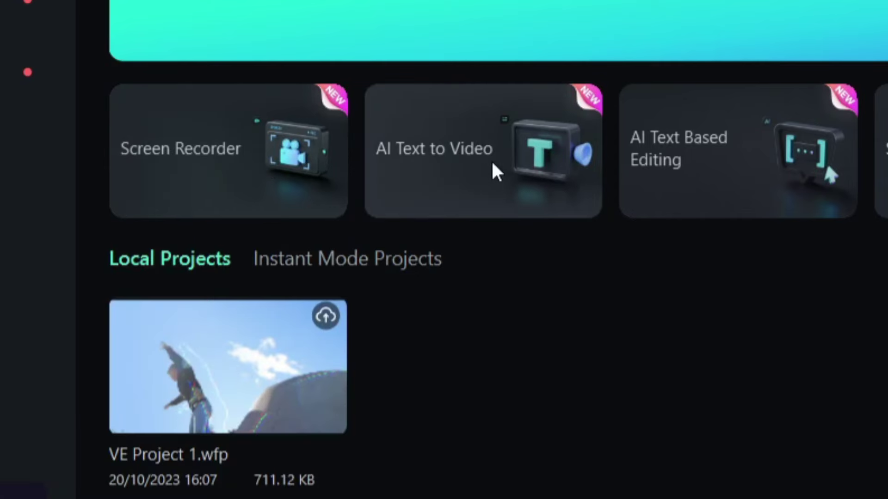
pyautogui.moveTo(491, 153)
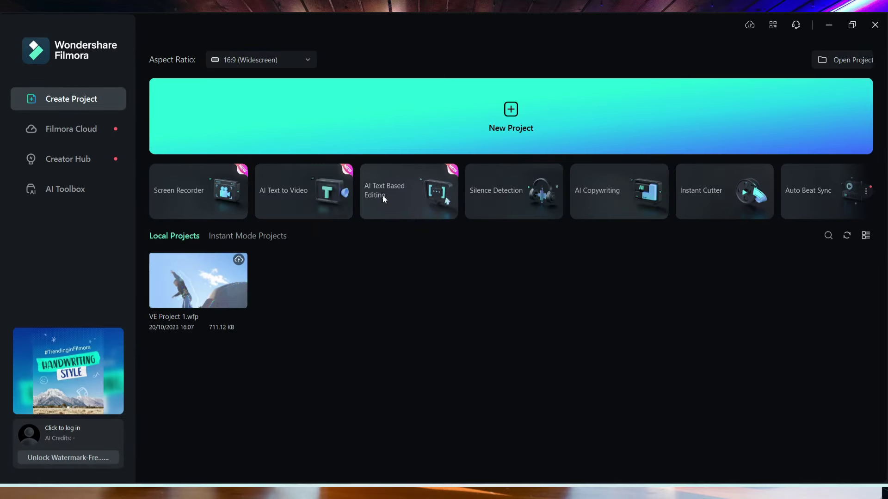
pyautogui.moveTo(696, 176)
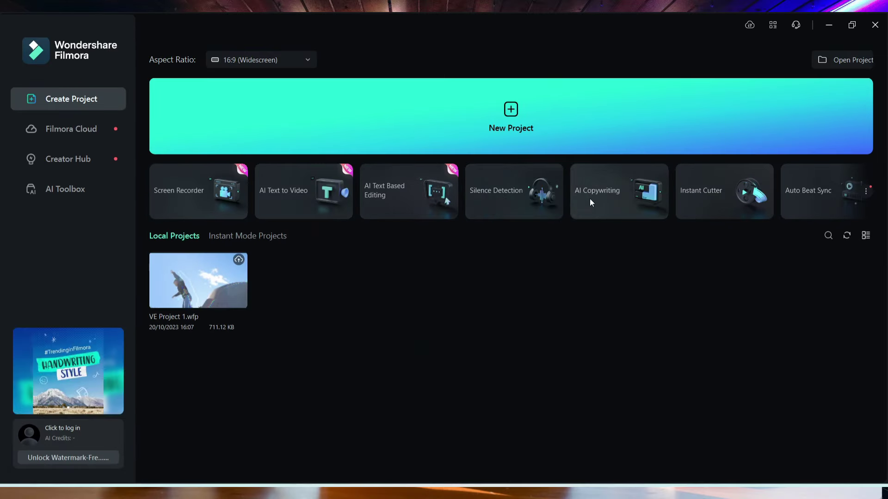
pyautogui.moveTo(615, 203)
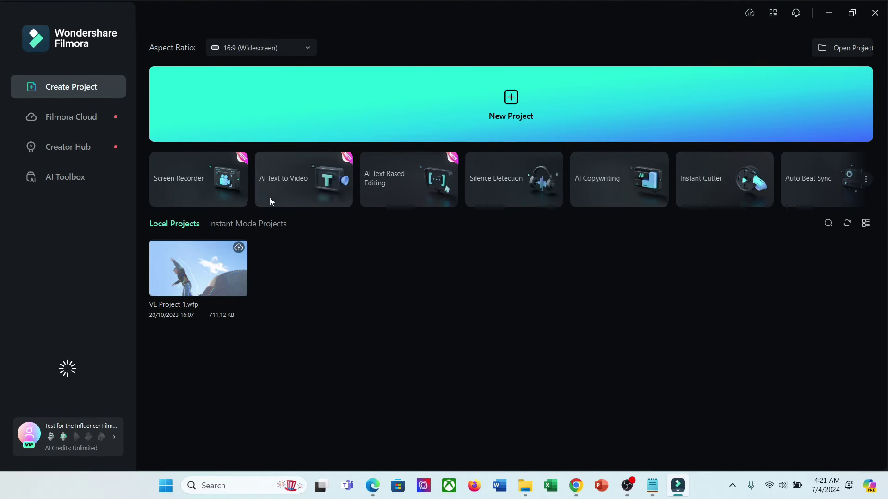
pyautogui.moveTo(278, 199)
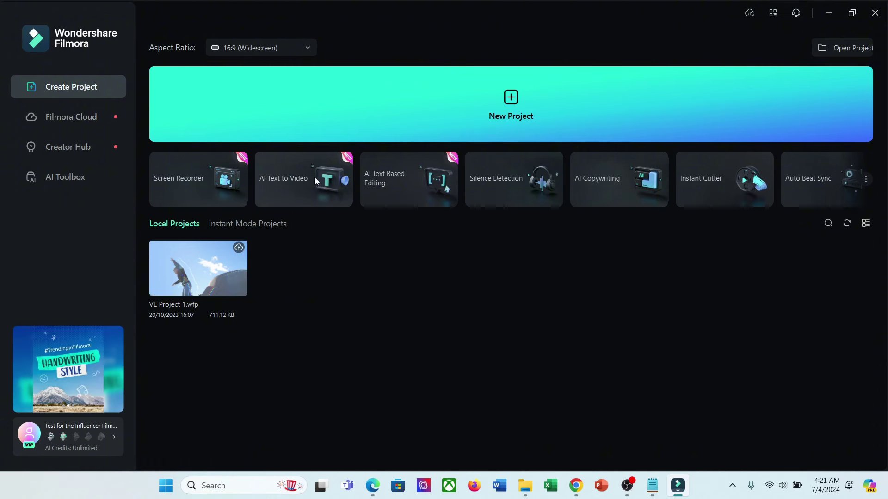
# Start AI Text to Video with a Generated by AI, Informative/explanatory article script.
pyautogui.click(295, 191)
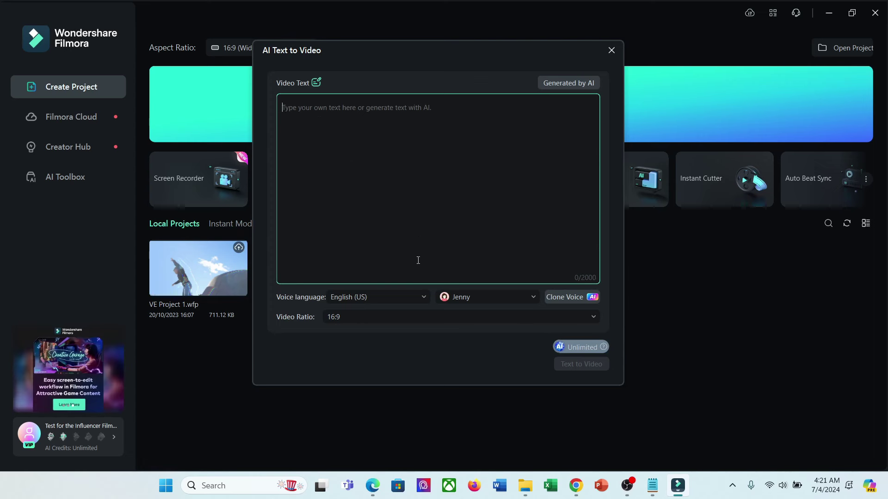
pyautogui.click(551, 84)
pyautogui.click(441, 106)
pyautogui.click(322, 129)
# Enter the topic 'Top 5 beautiful places in the world', correcting a typo.
pyautogui.click(350, 146)
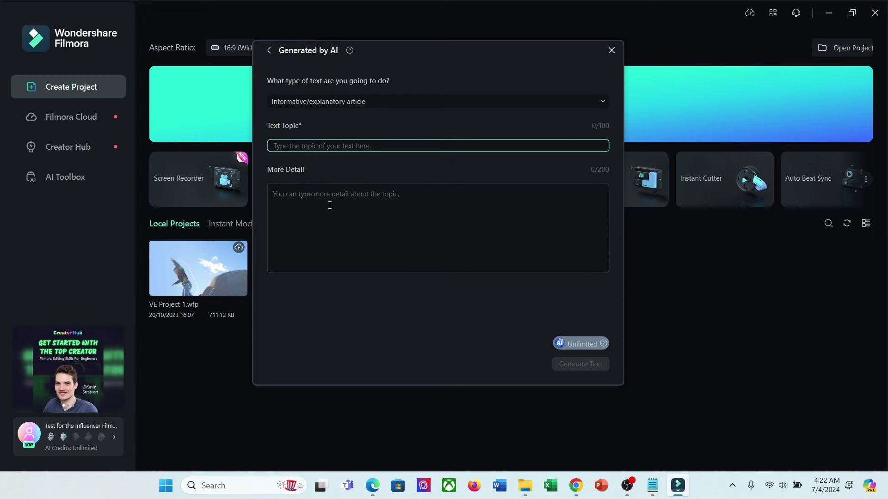
pyautogui.write('Top 5 Beauti ful')
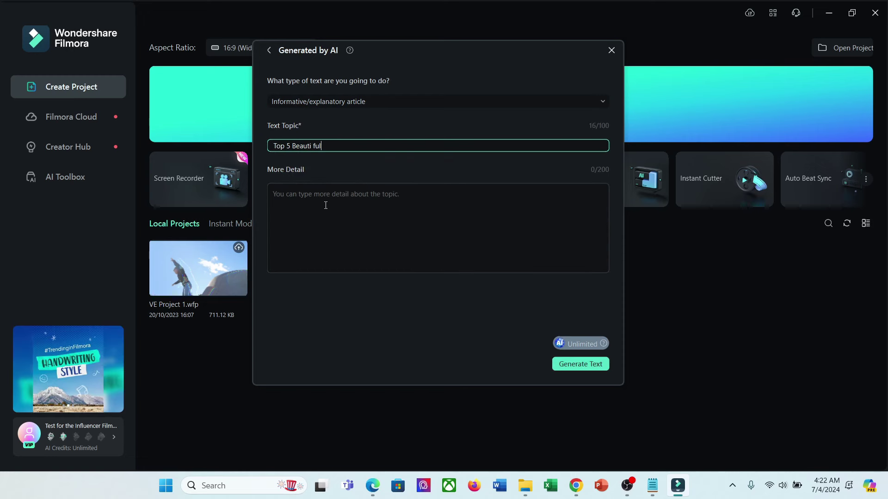
pyautogui.hotkey('ctrl', 'a')
pyautogui.press('BackSpace')
pyautogui.write('Top 5 beautiful ')
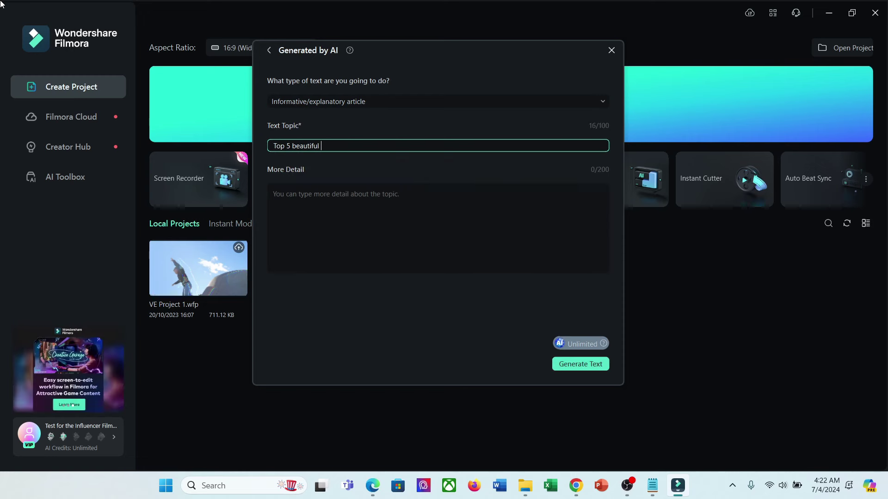
pyautogui.write('places in the world')
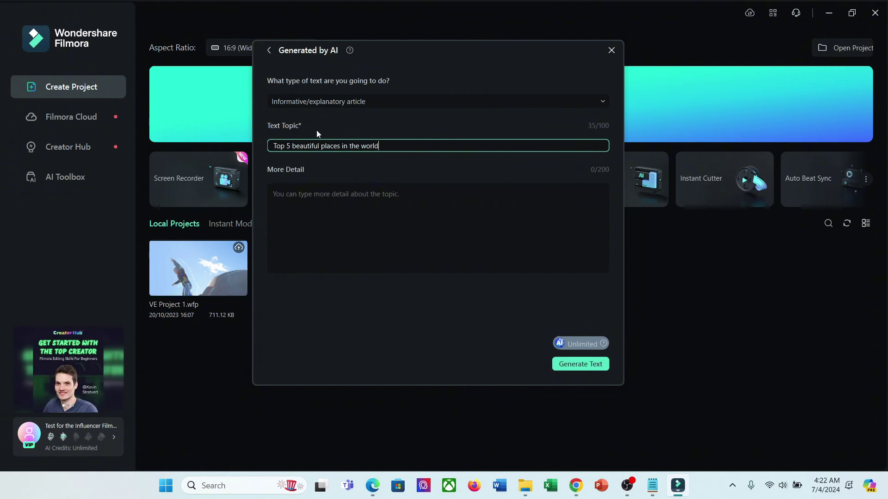
pyautogui.click(456, 190)
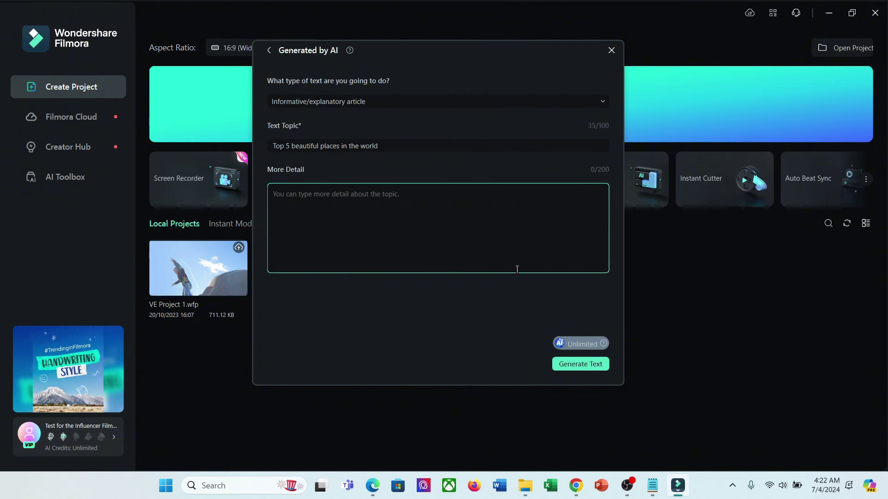
# Generate the script and keep English (US) as the voiceover language.
pyautogui.click(558, 365)
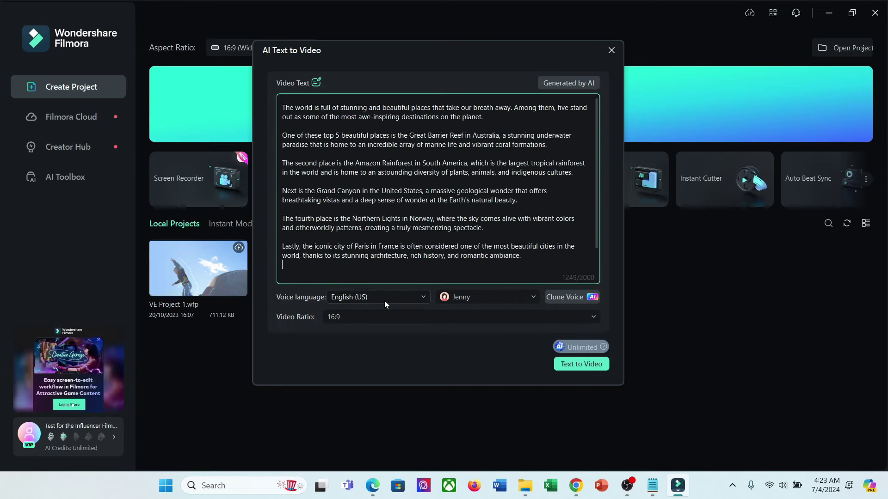
pyautogui.click(404, 297)
pyautogui.scroll(2, 377, 151)
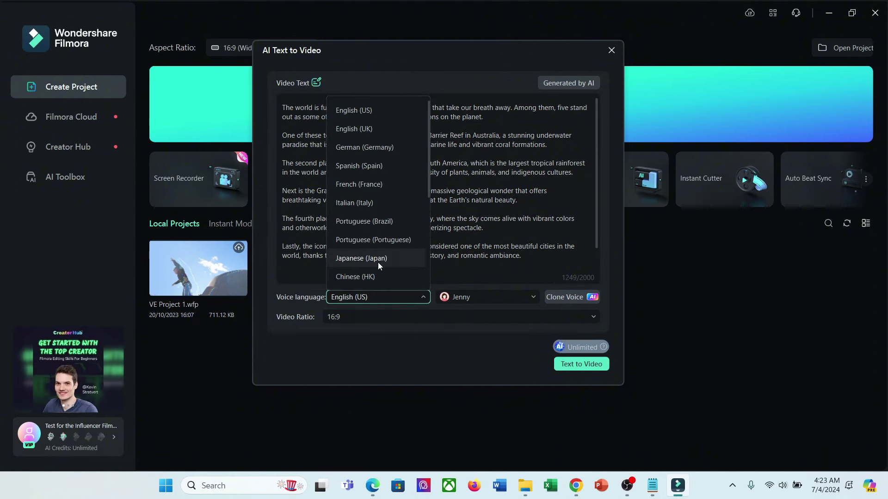
pyautogui.click(356, 110)
# Try Clone Voice, then keep the Aria narrator and 16:9 ratio and generate the video.
pyautogui.click(514, 300)
pyautogui.click(515, 301)
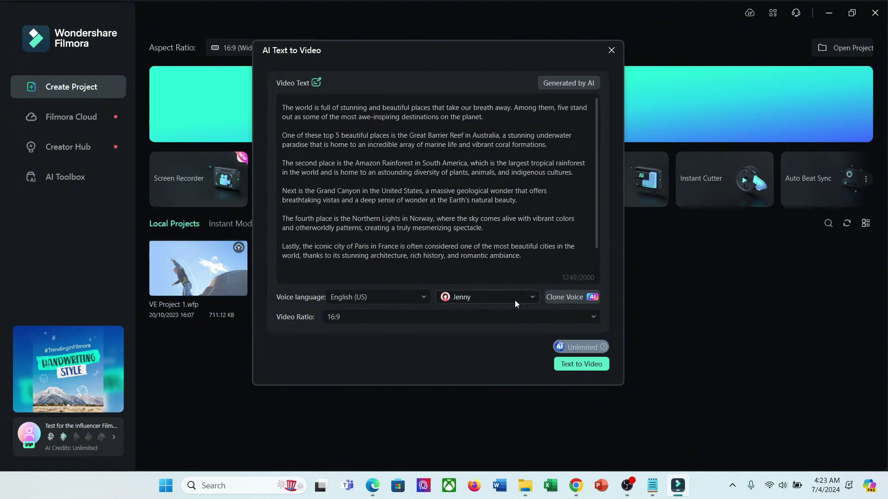
pyautogui.click(570, 301)
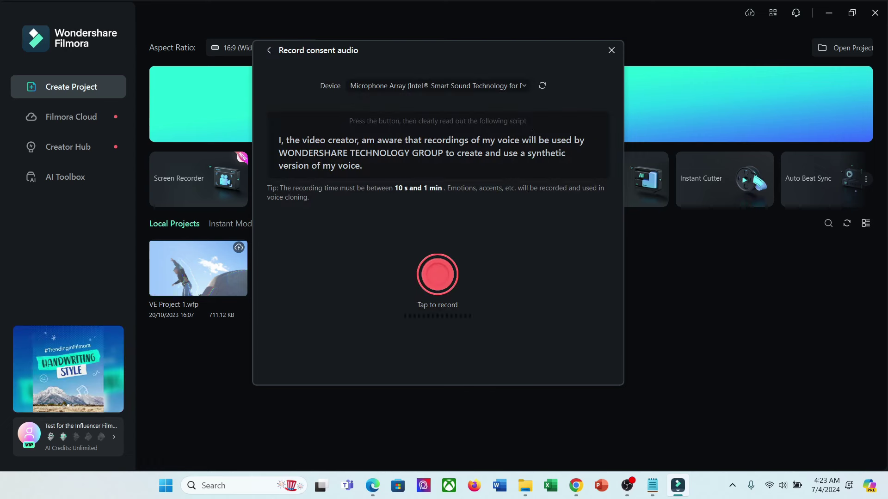
pyautogui.click(610, 50)
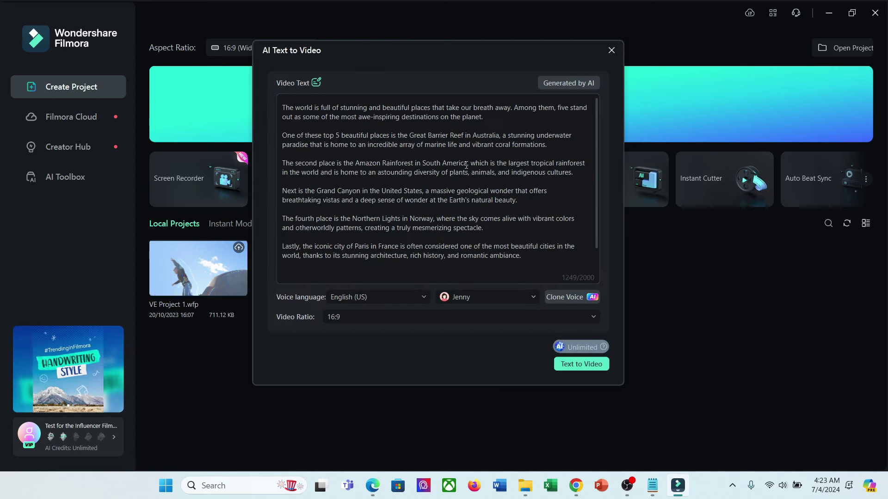
pyautogui.click(401, 322)
pyautogui.click(358, 339)
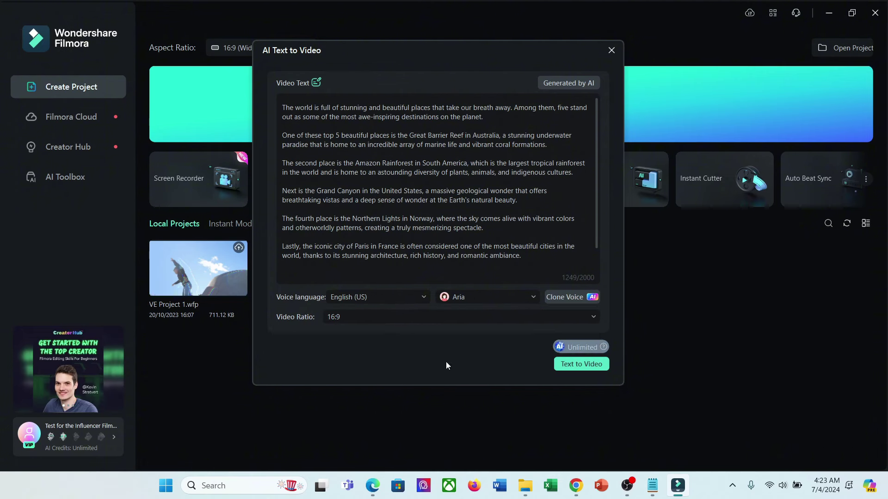
pyautogui.click(580, 364)
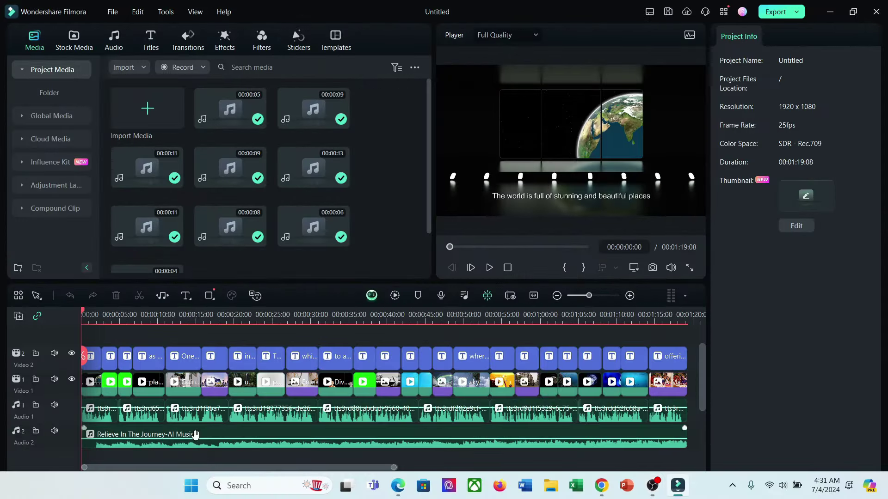
# Browse Stock Media and drag the panoramic urban view clip onto the start of the timeline.
pyautogui.moveTo(83, 317); pyautogui.dragTo(86, 318)
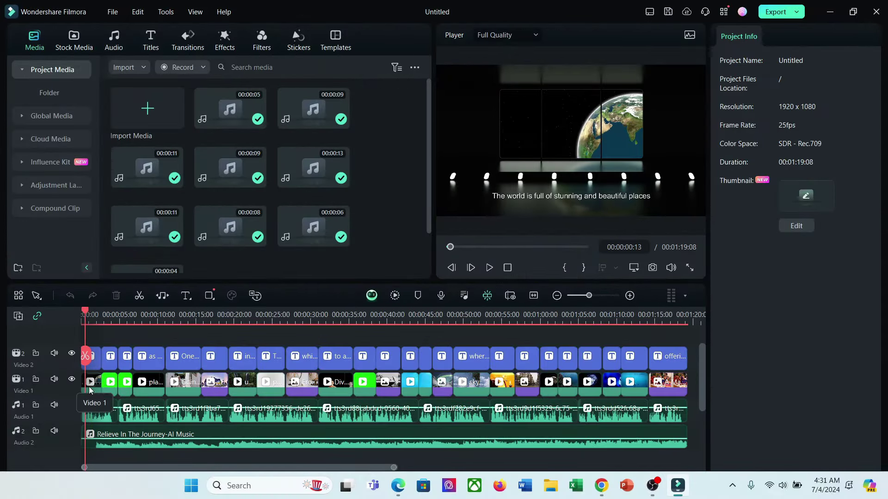
pyautogui.click(74, 36)
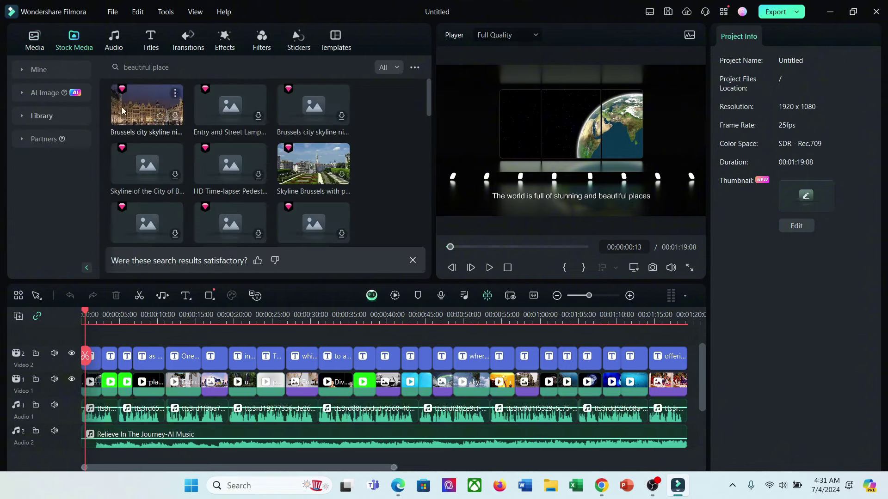
pyautogui.scroll(-2, 193, 165)
pyautogui.scroll(2, 148, 179)
pyautogui.click(42, 115)
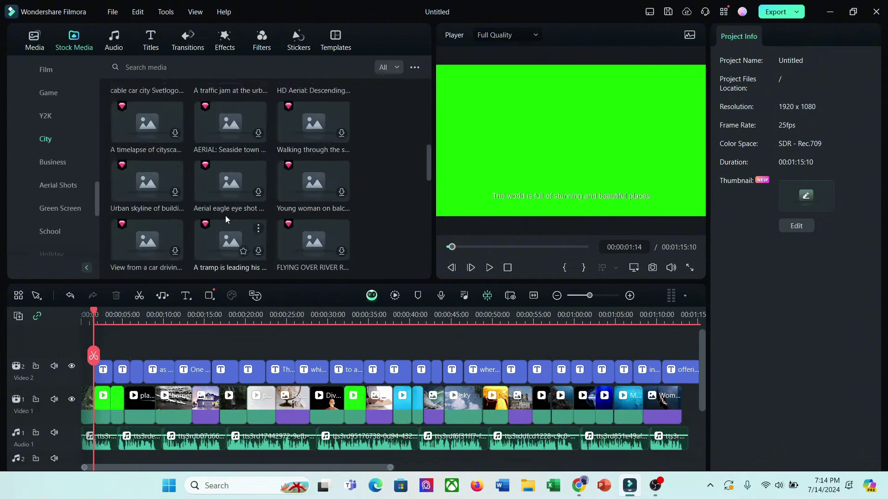
pyautogui.moveTo(226, 216); pyautogui.dragTo(113, 345)
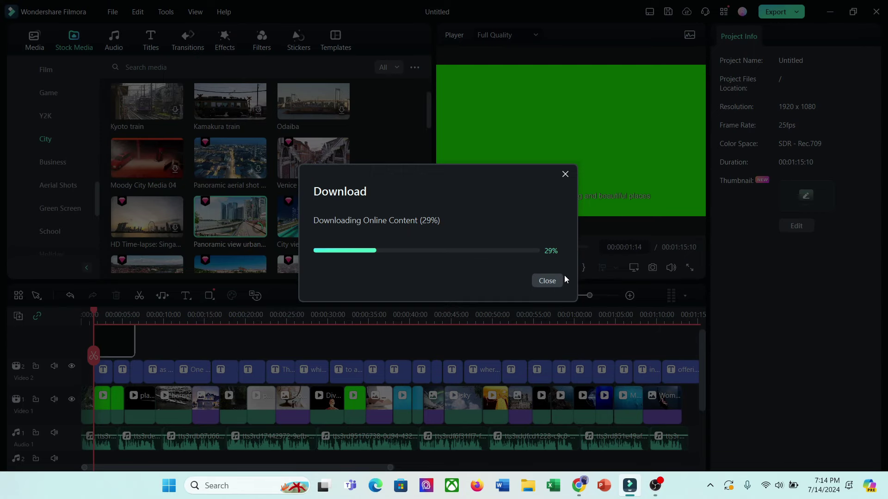
pyautogui.click(324, 295)
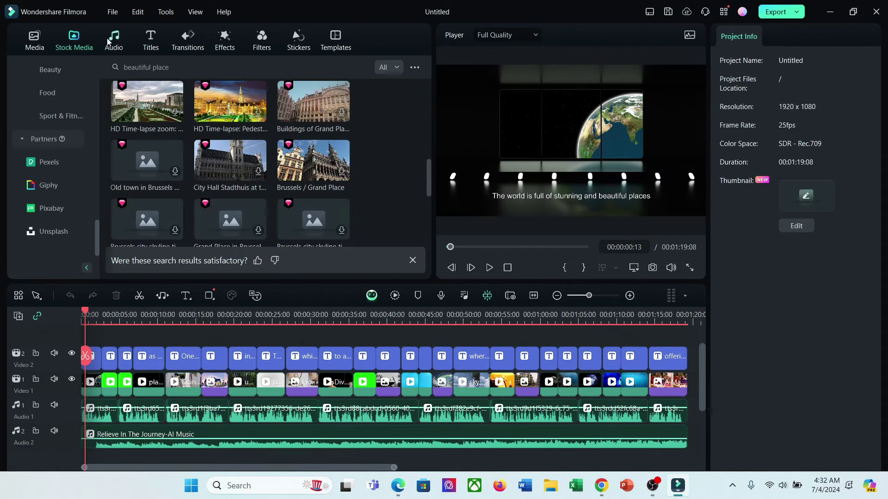
pyautogui.scroll(4, 51, 126)
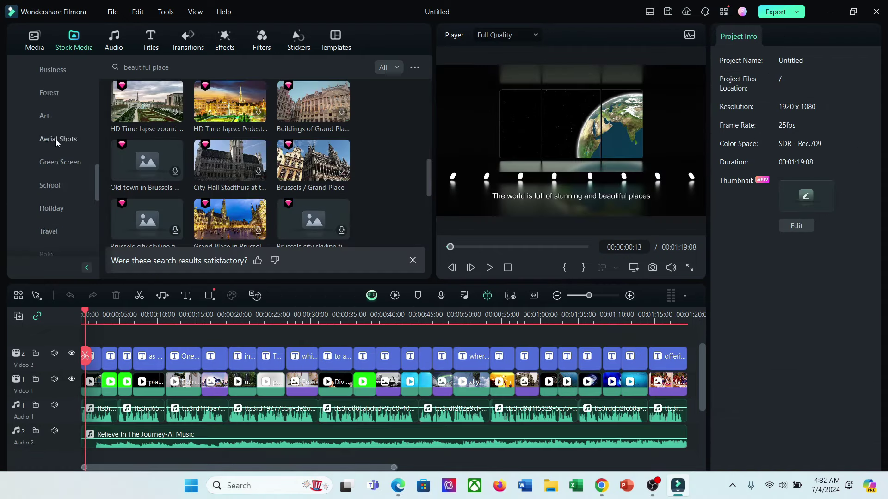
pyautogui.click(44, 93)
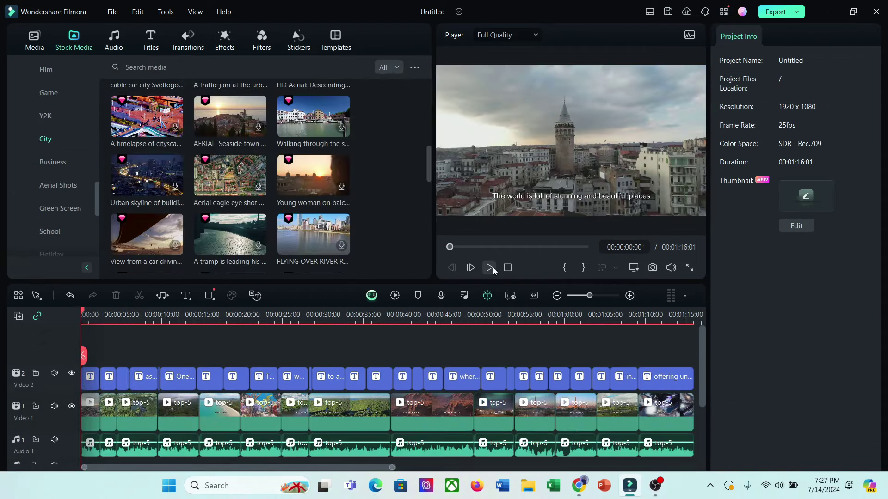
# Play back the edited video in the preview.
pyautogui.click(490, 268)
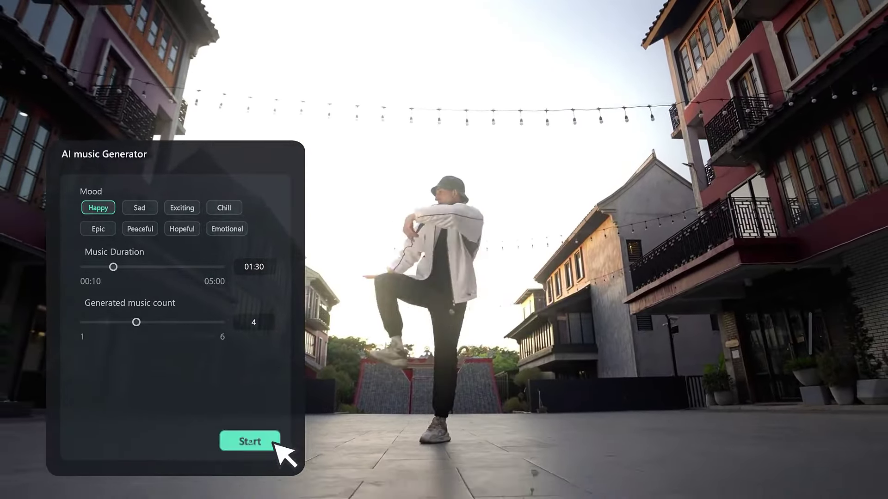
# Generate music, browse trending music and sound effects, then return to the AI music generator.
pyautogui.click(273, 439)
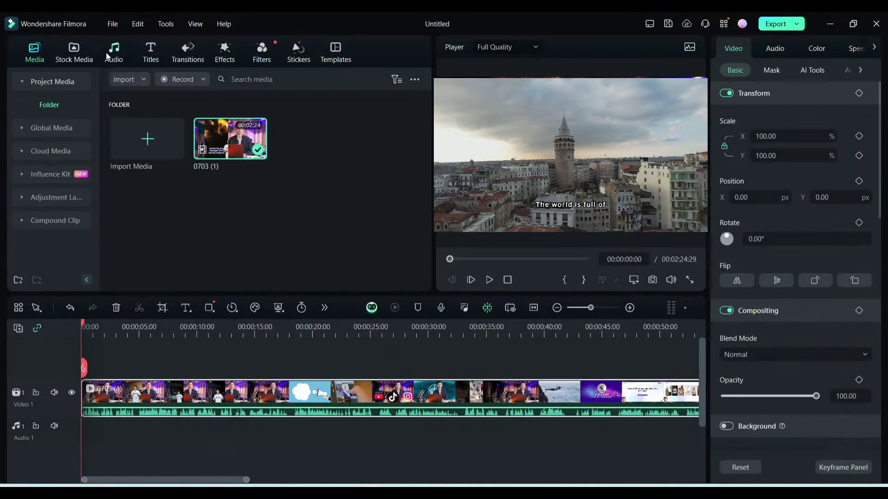
pyautogui.click(111, 54)
pyautogui.click(45, 148)
pyautogui.scroll(-1, 198, 196)
pyautogui.scroll(-5, 198, 195)
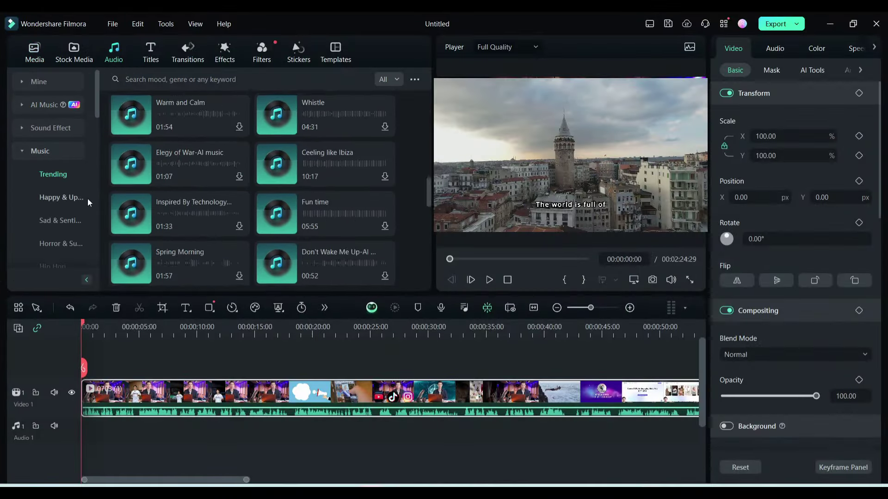
pyautogui.click(46, 134)
pyautogui.scroll(-5, 150, 179)
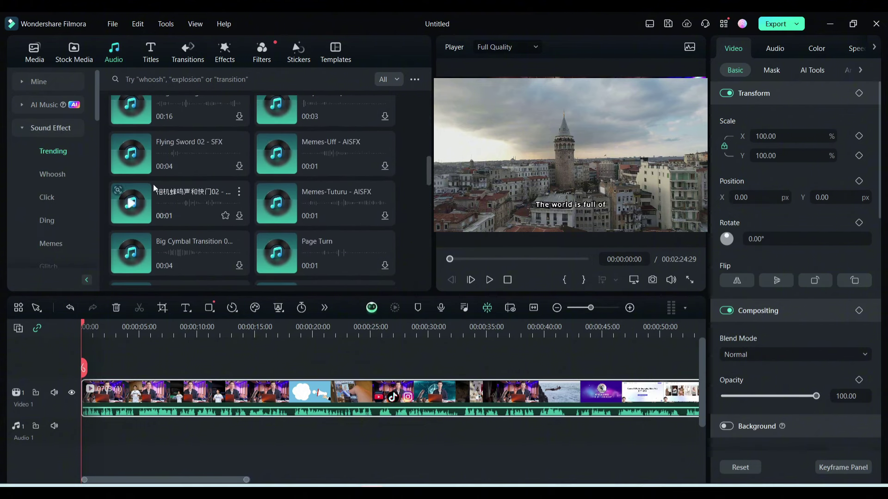
pyautogui.click(21, 129)
pyautogui.click(47, 105)
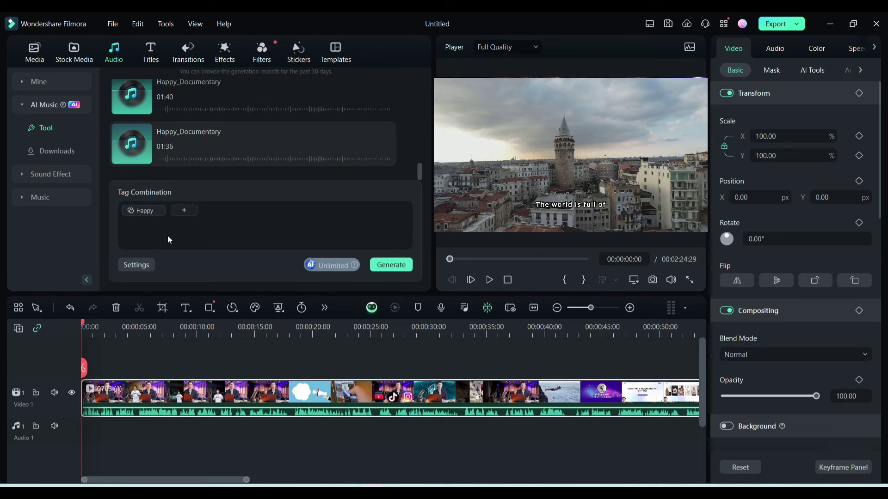
# Add Vlogs theme and Beats genre tags, raise generated count to 3, and generate tracks.
pyautogui.click(184, 211)
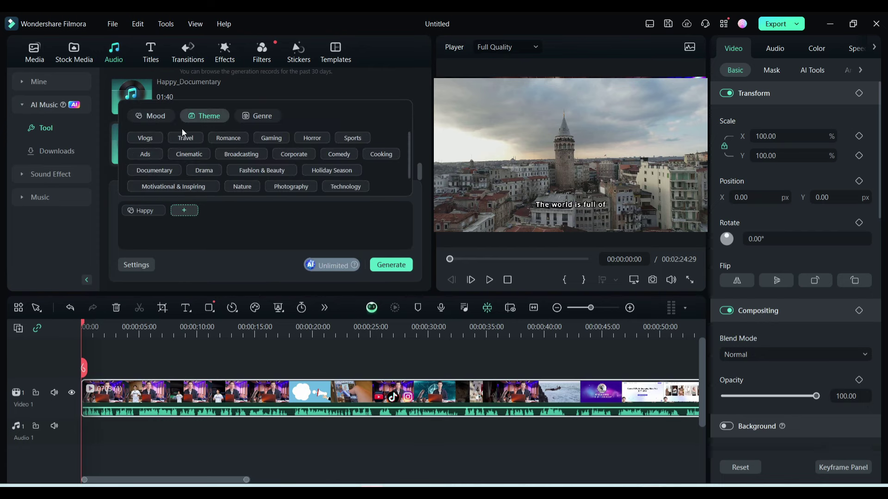
pyautogui.click(167, 116)
pyautogui.click(159, 151)
pyautogui.click(200, 118)
pyautogui.click(256, 115)
pyautogui.click(145, 154)
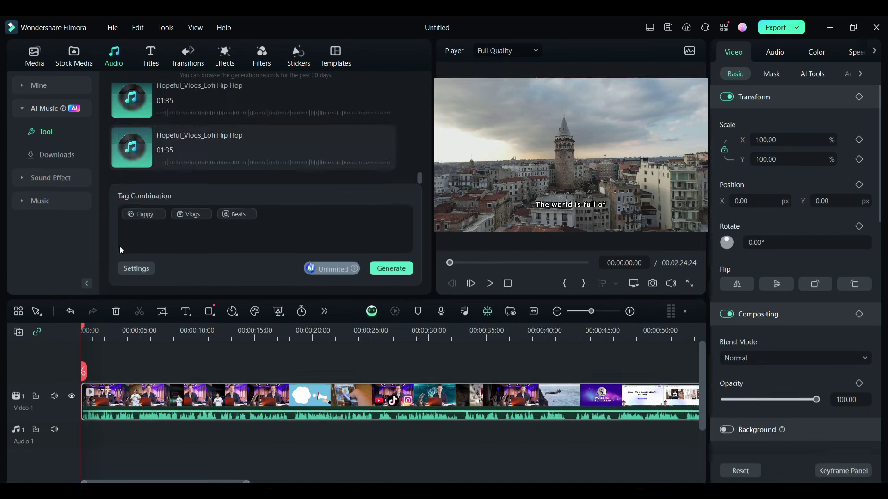
pyautogui.click(136, 264)
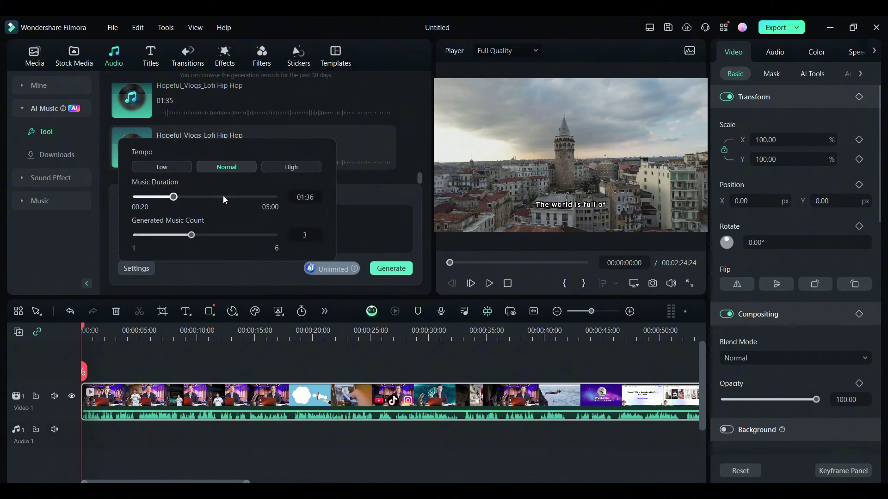
pyautogui.moveTo(167, 235); pyautogui.dragTo(191, 235)
pyautogui.click(388, 269)
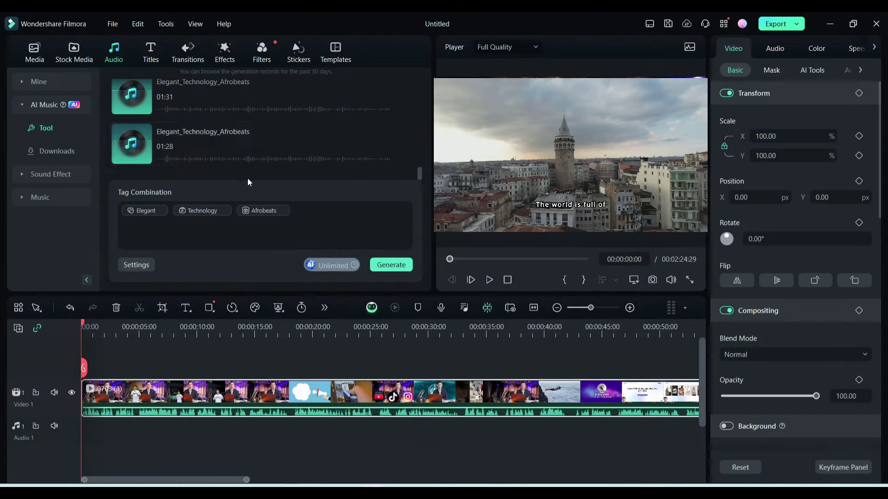
# Preview the newly generated tracks, including the 01:28 one.
pyautogui.scroll(2, 148, 123)
pyautogui.click(147, 125)
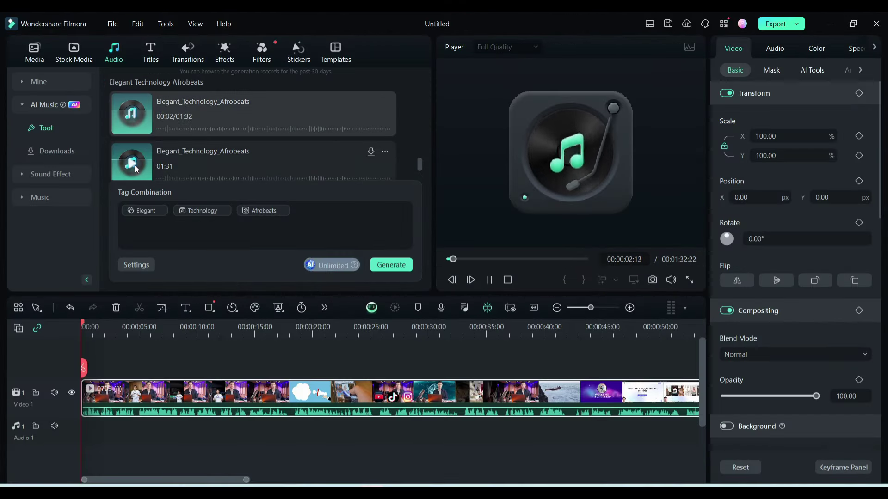
pyautogui.click(140, 158)
pyautogui.scroll(-1, 139, 155)
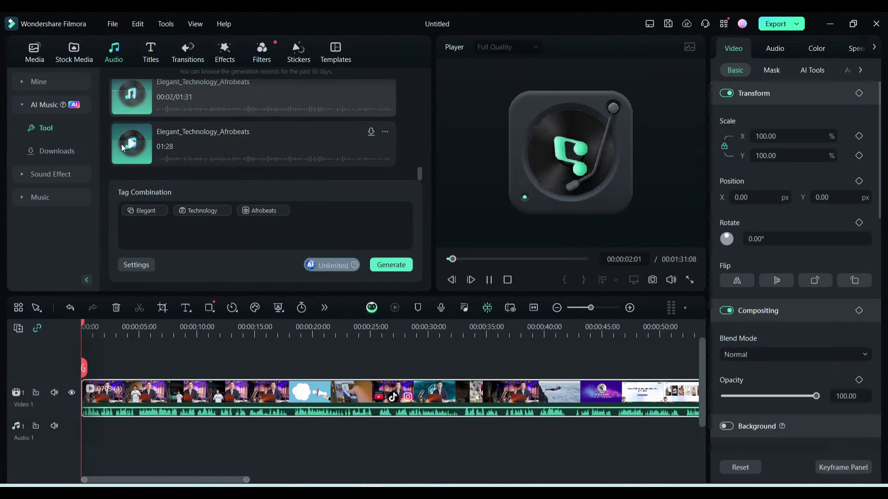
pyautogui.click(130, 149)
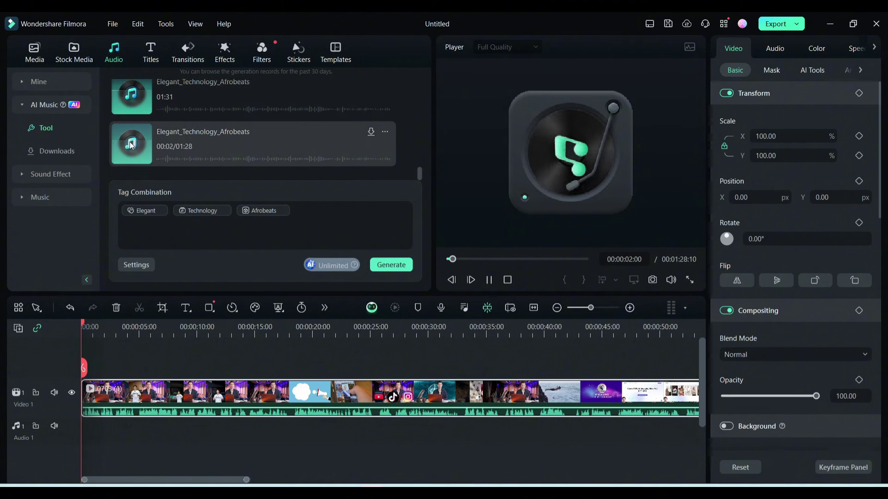
pyautogui.click(120, 145)
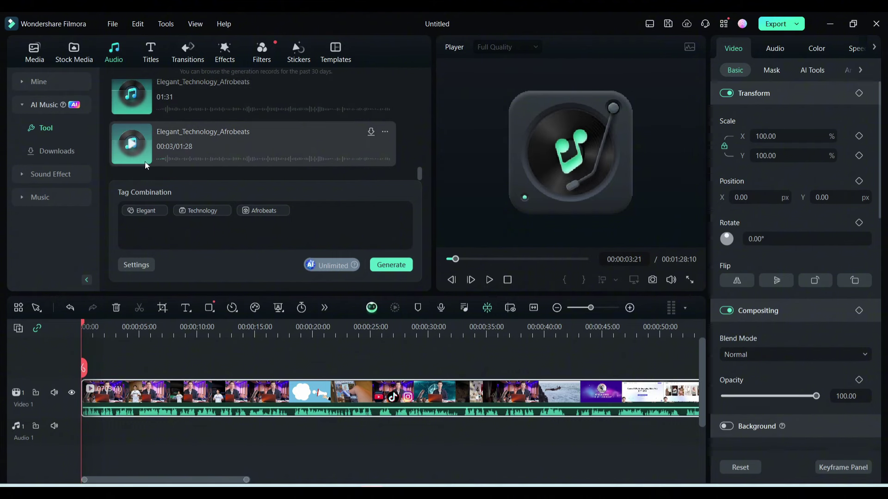
# Change the tags to Hopeful mood and Documentary theme, keep Beats, and regenerate.
pyautogui.click(176, 199)
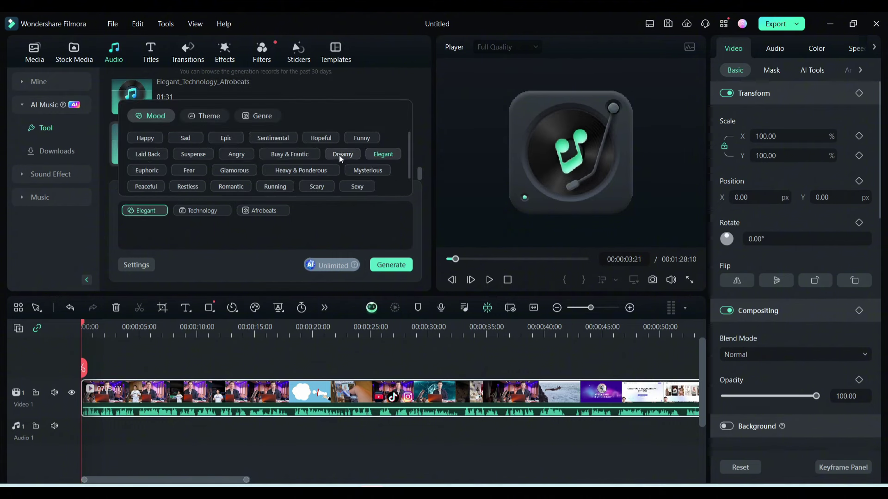
pyautogui.scroll(-1, 201, 158)
pyautogui.click(148, 186)
pyautogui.scroll(1, 171, 177)
pyautogui.click(204, 211)
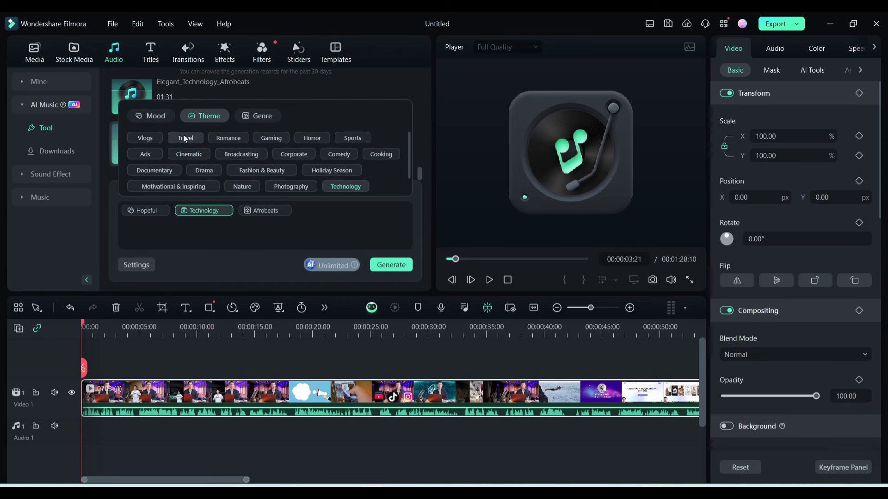
pyautogui.click(155, 173)
pyautogui.click(190, 137)
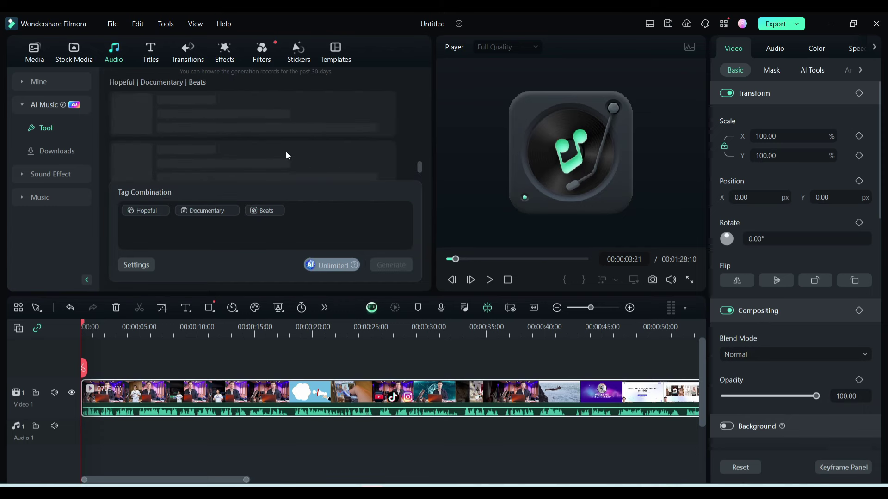
# Preview a Hopeful_Vlogs_Lofi Hip Hop result and download the first such track.
pyautogui.scroll(-2, 184, 157)
pyautogui.click(131, 162)
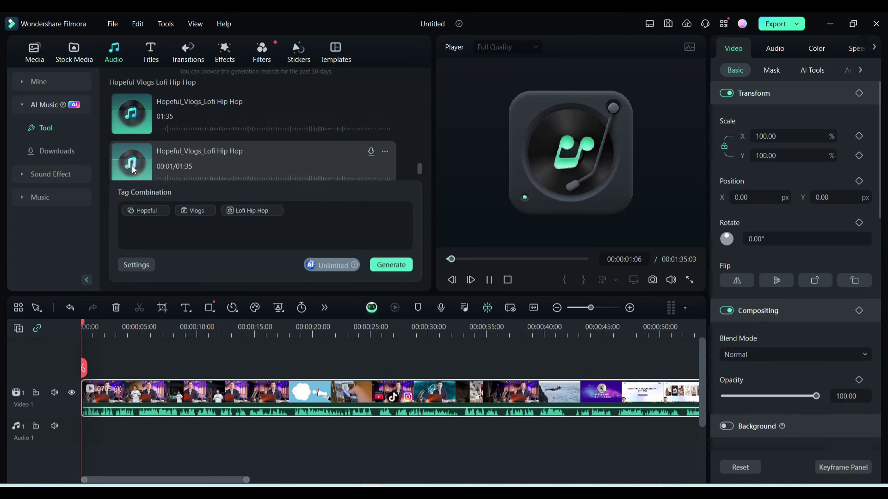
pyautogui.click(129, 165)
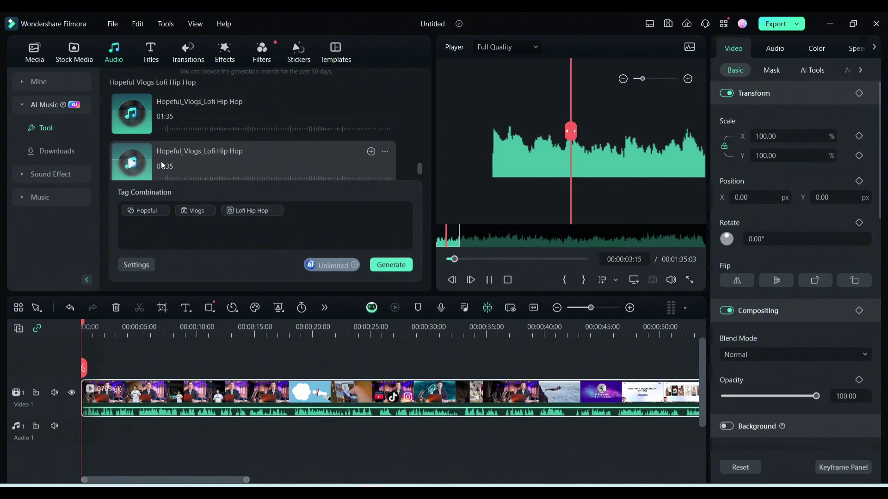
pyautogui.click(323, 133)
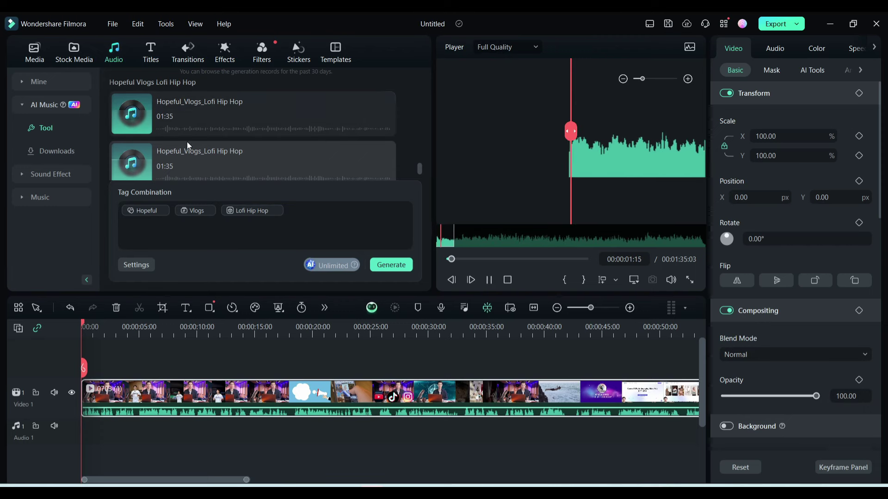
pyautogui.click(488, 280)
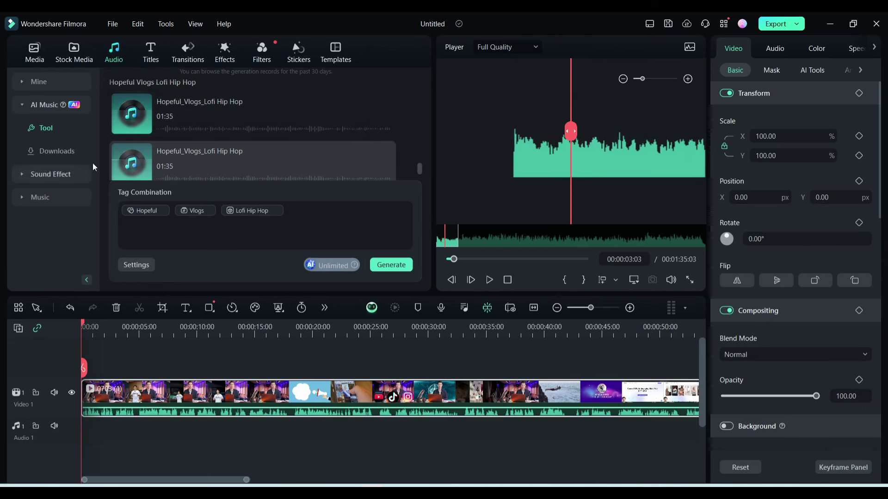
# Drag the downloaded Hopeful_Vlogs_Lofi Hip Hop track onto its own audio track and select it.
pyautogui.click(55, 148)
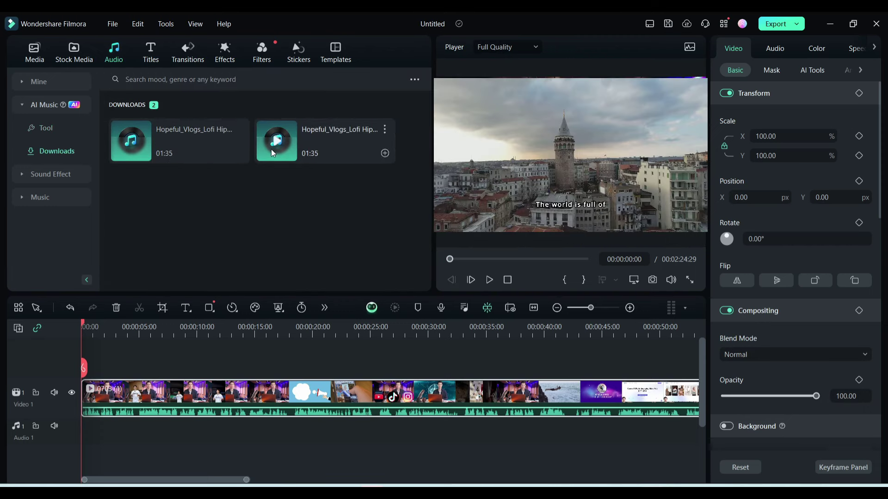
pyautogui.click(278, 144)
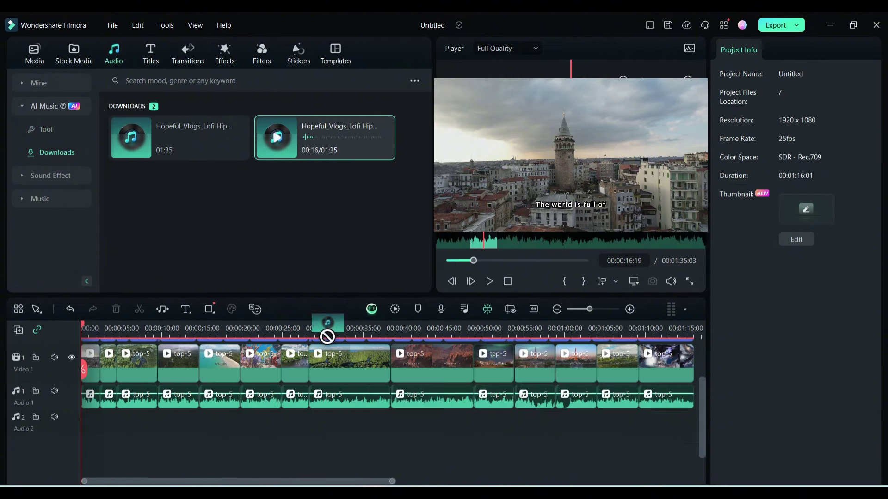
pyautogui.moveTo(327, 333); pyautogui.dragTo(98, 426)
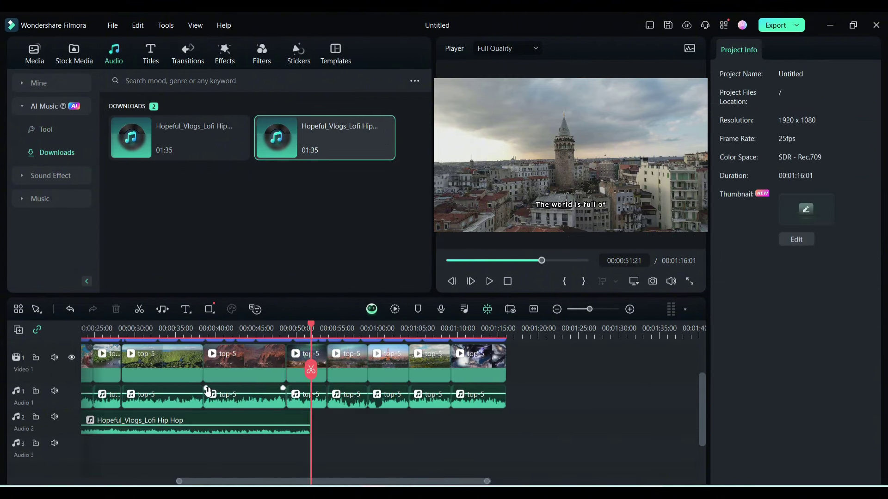
pyautogui.click(252, 426)
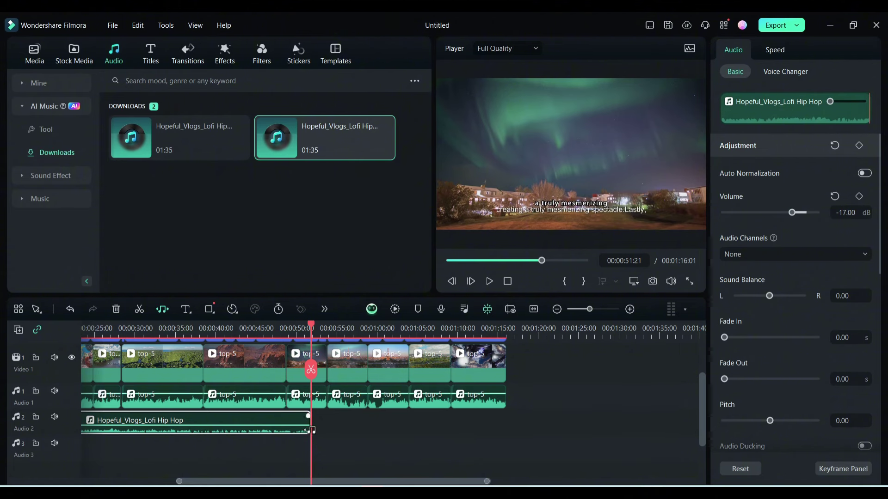
# Extend the Hopeful_Vlogs music clip's right edge to about 00:01:10, matching the video's end.
pyautogui.moveTo(308, 424); pyautogui.dragTo(506, 426)
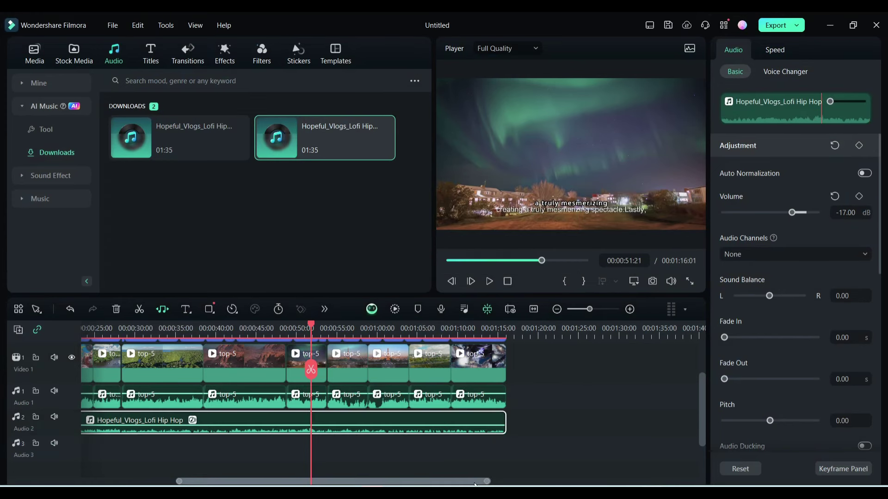
pyautogui.hscroll(1, 498, 484)
pyautogui.hscroll(-10, 498, 484)
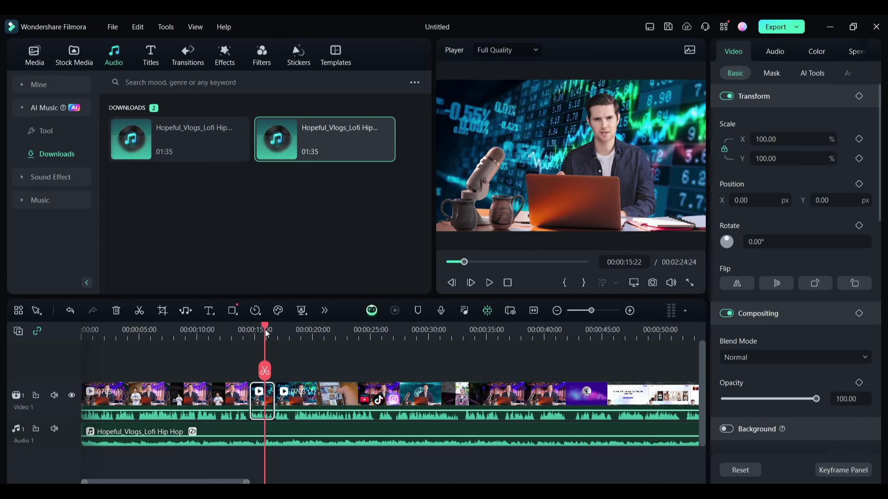
# Select the short presenter clip near 00:00:15 and bring up its AI Tools.
pyautogui.moveTo(265, 329)
pyautogui.mouseDown()
pyautogui.moveTo(251, 330)
pyautogui.moveTo(275, 334)
pyautogui.moveTo(253, 335)
pyautogui.mouseUp()
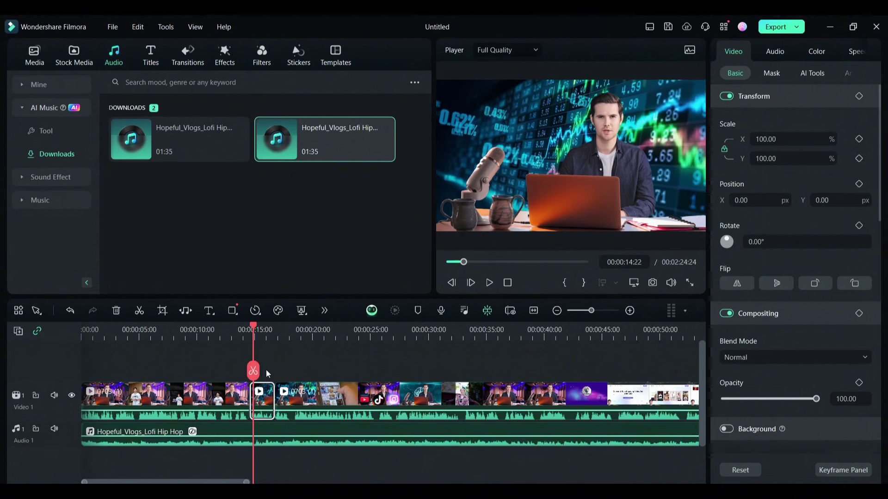
pyautogui.click(262, 401)
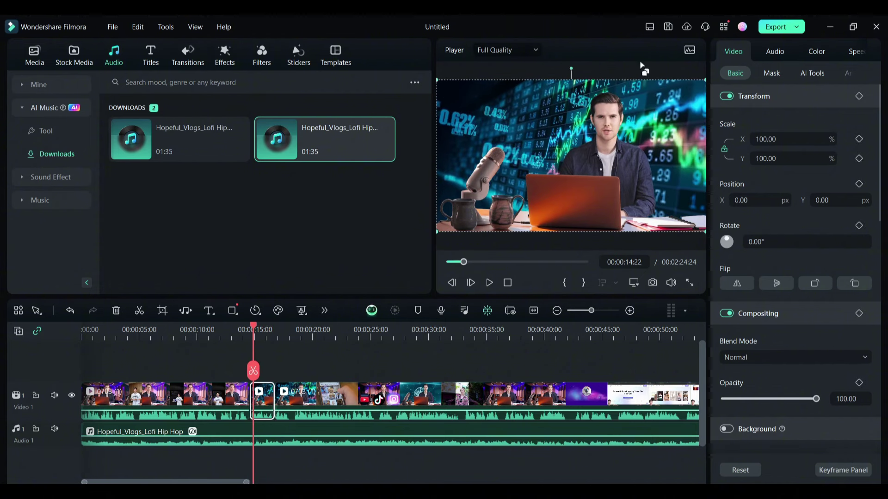
pyautogui.click(727, 73)
pyautogui.click(812, 74)
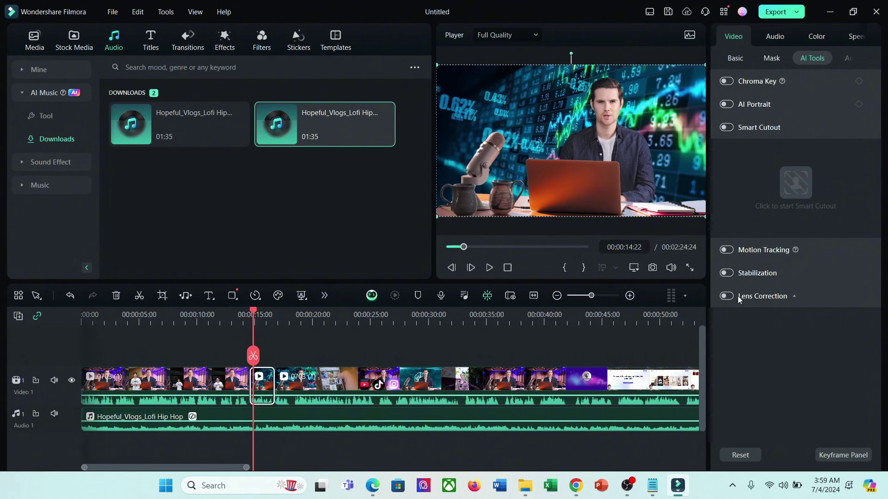
pyautogui.click(825, 130)
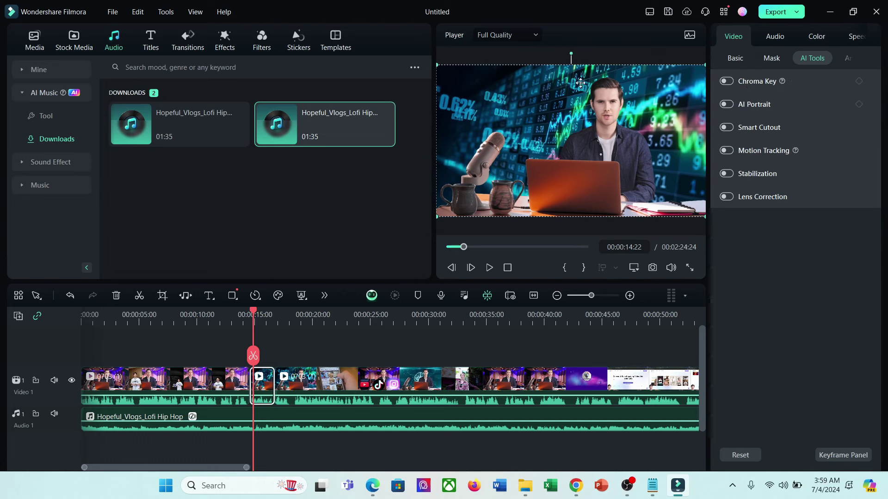
# Enable Chroma Key, sample the dark teal background to remove, and scrub to check.
pyautogui.click(727, 82)
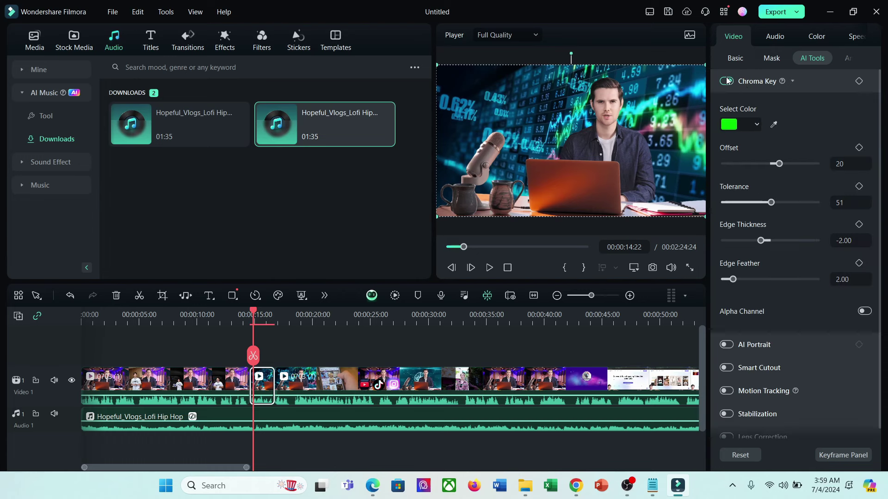
pyautogui.click(774, 125)
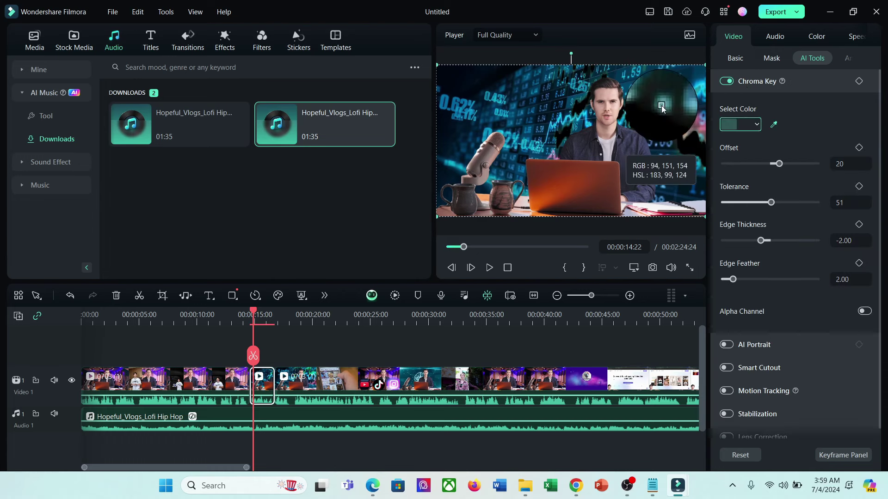
pyautogui.click(659, 99)
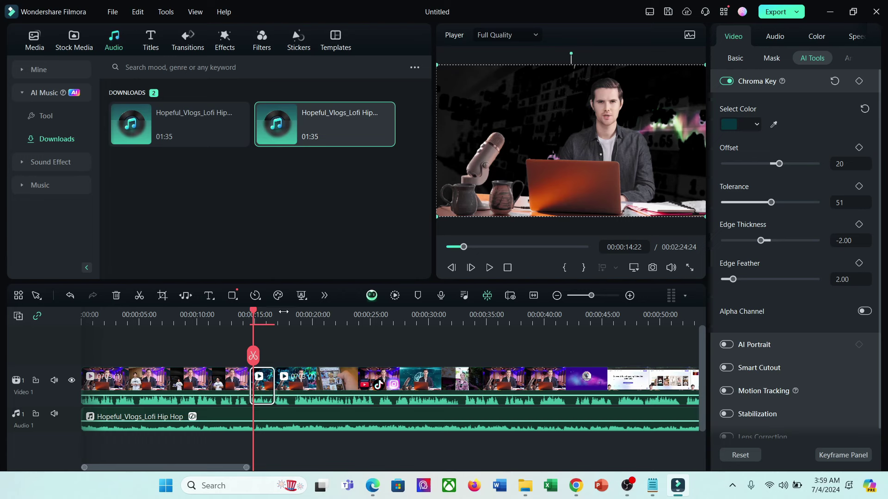
pyautogui.moveTo(253, 314)
pyautogui.mouseDown()
pyautogui.moveTo(268, 318)
pyautogui.moveTo(250, 319)
pyautogui.moveTo(262, 323)
pyautogui.mouseUp()
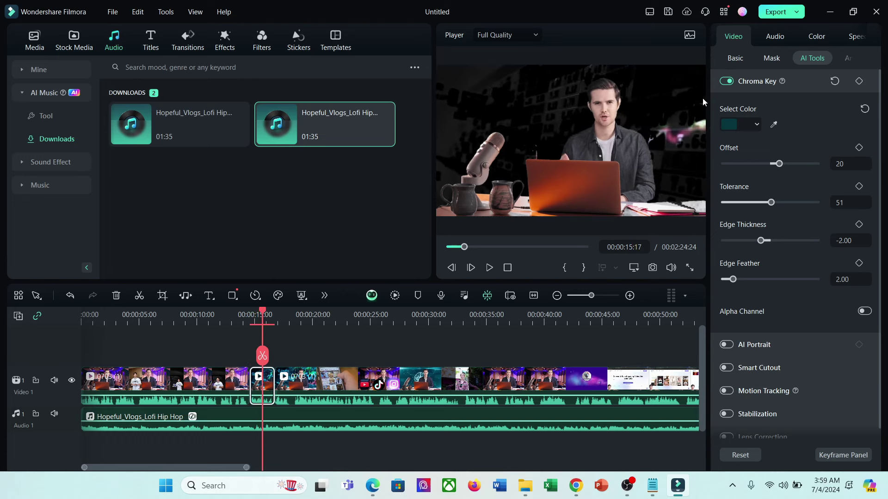
# Swap Chroma Key for an AI Portrait cutout, preview it, then switch AI Portrait off.
pyautogui.click(728, 82)
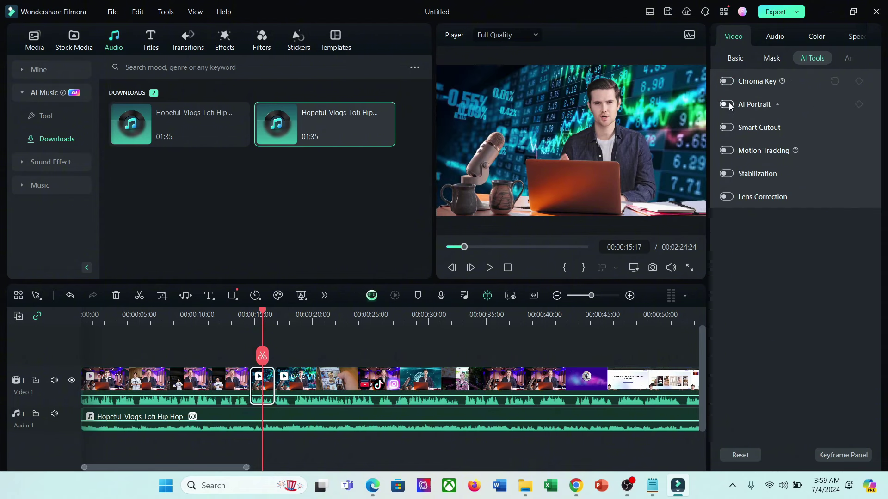
pyautogui.click(726, 105)
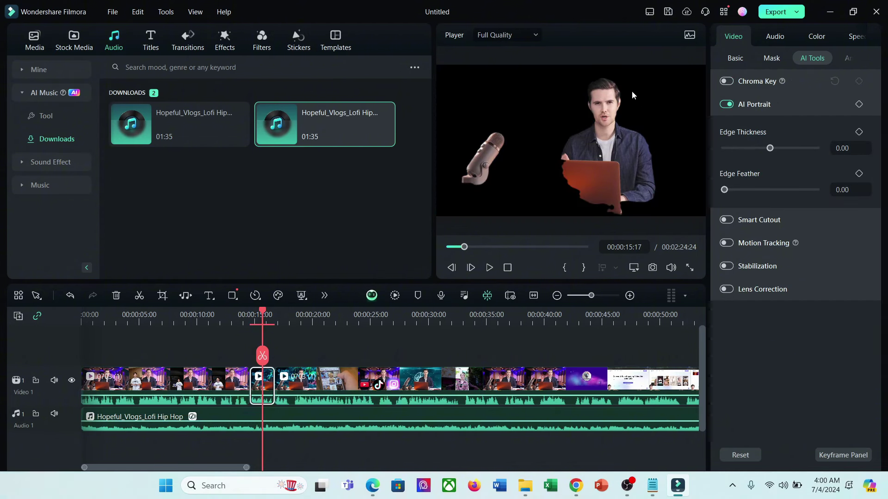
pyautogui.moveTo(260, 315)
pyautogui.mouseDown()
pyautogui.moveTo(246, 320)
pyautogui.moveTo(267, 319)
pyautogui.moveTo(250, 323)
pyautogui.mouseUp()
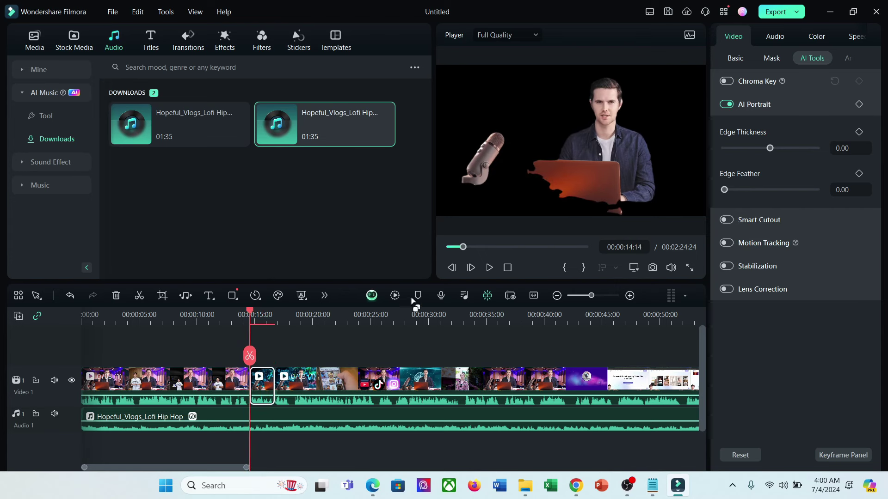
pyautogui.click(489, 268)
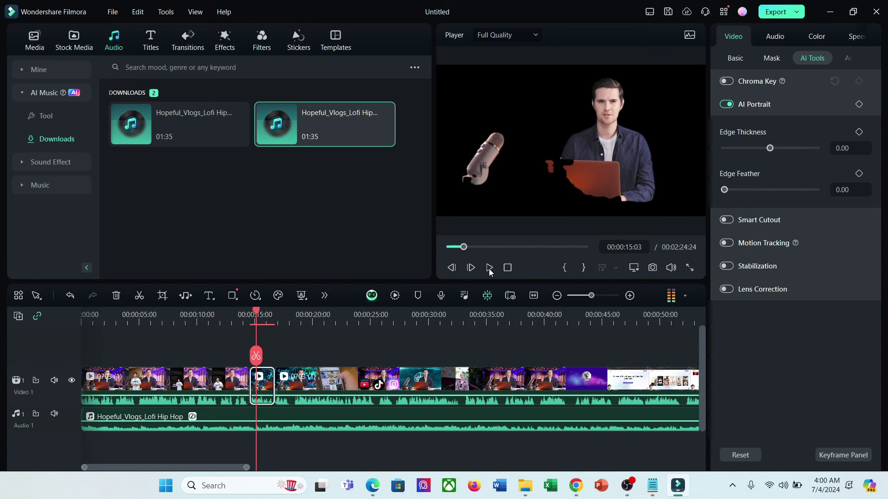
pyautogui.click(489, 268)
pyautogui.click(727, 104)
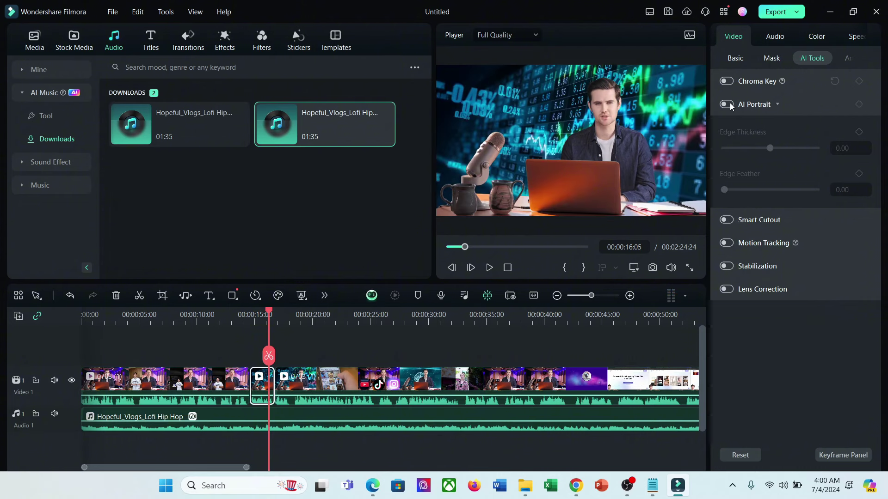
# Turn on Smart Cutout and brush around the presenter, desk and props, softening the edge.
pyautogui.click(777, 107)
pyautogui.click(727, 127)
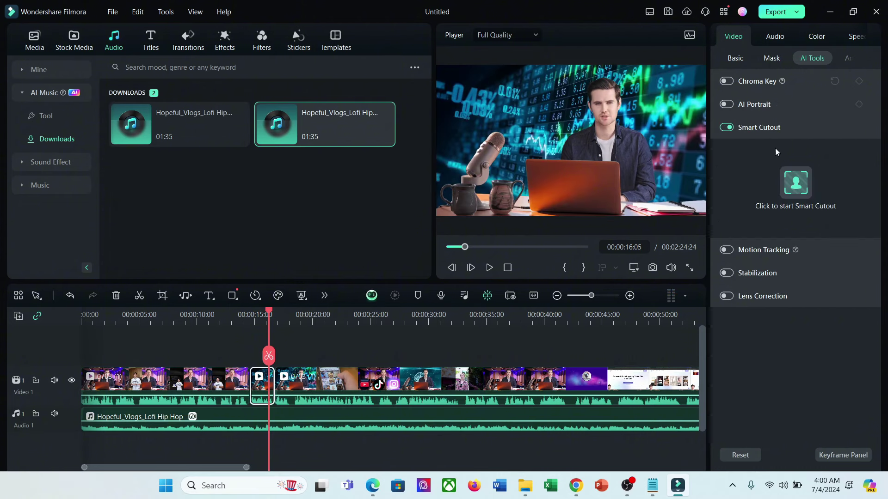
pyautogui.click(798, 179)
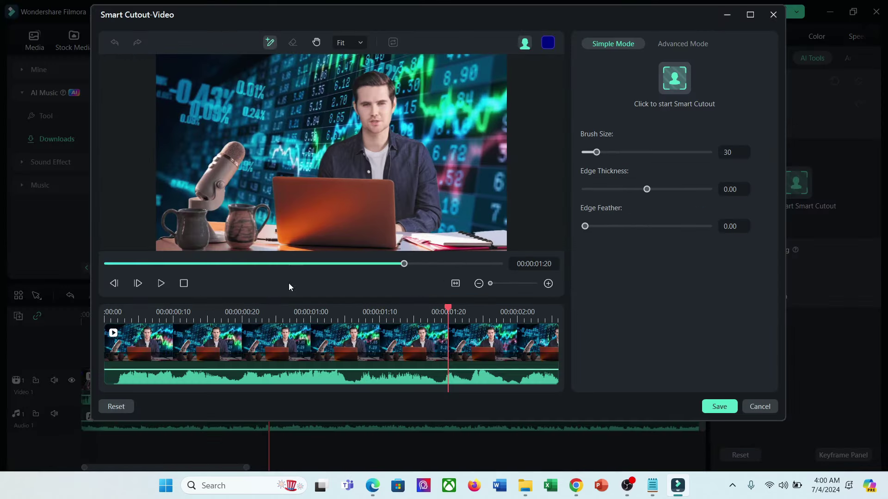
pyautogui.moveTo(359, 85)
pyautogui.mouseDown()
pyautogui.moveTo(437, 236)
pyautogui.moveTo(374, 251)
pyautogui.moveTo(192, 210)
pyautogui.moveTo(237, 146)
pyautogui.moveTo(238, 215)
pyautogui.moveTo(327, 156)
pyautogui.moveTo(360, 86)
pyautogui.mouseUp()
pyautogui.moveTo(647, 189)
pyautogui.mouseDown()
pyautogui.moveTo(669, 190)
pyautogui.moveTo(646, 190)
pyautogui.mouseUp()
pyautogui.moveTo(585, 226); pyautogui.dragTo(599, 226)
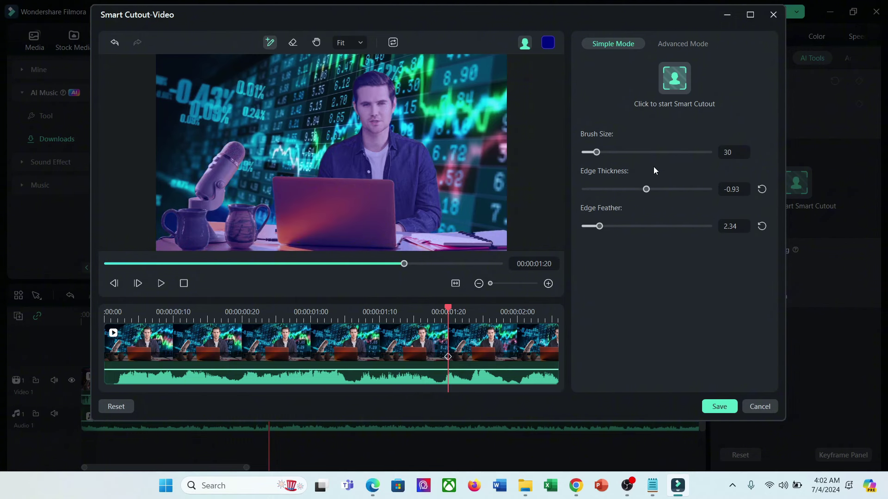
# Track the mask forward and backward through the clip and save the cutout.
pyautogui.click(678, 77)
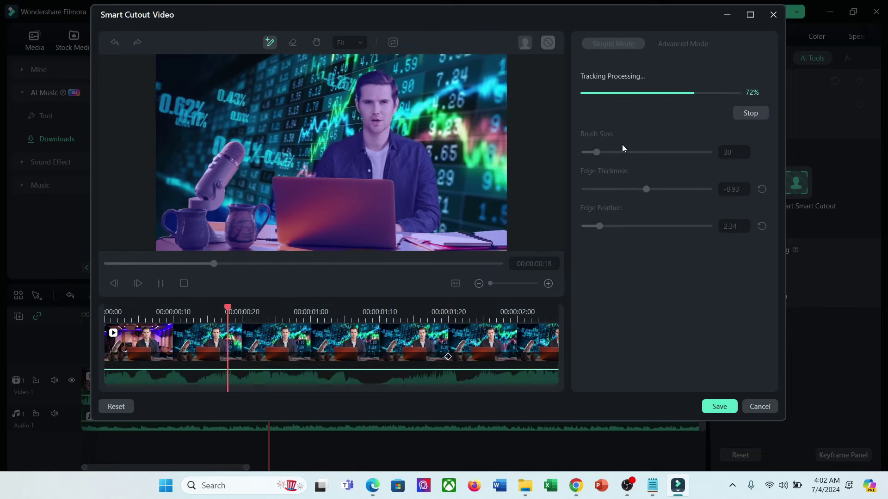
pyautogui.click(696, 45)
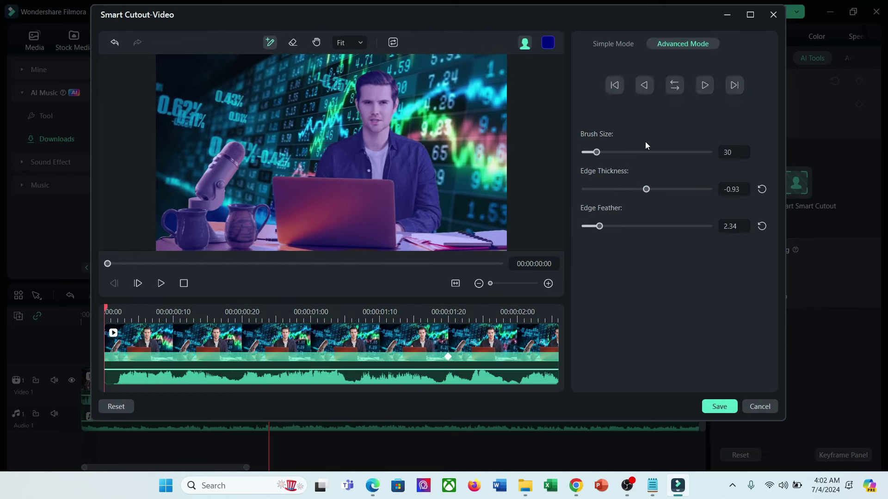
pyautogui.click(643, 86)
pyautogui.click(719, 406)
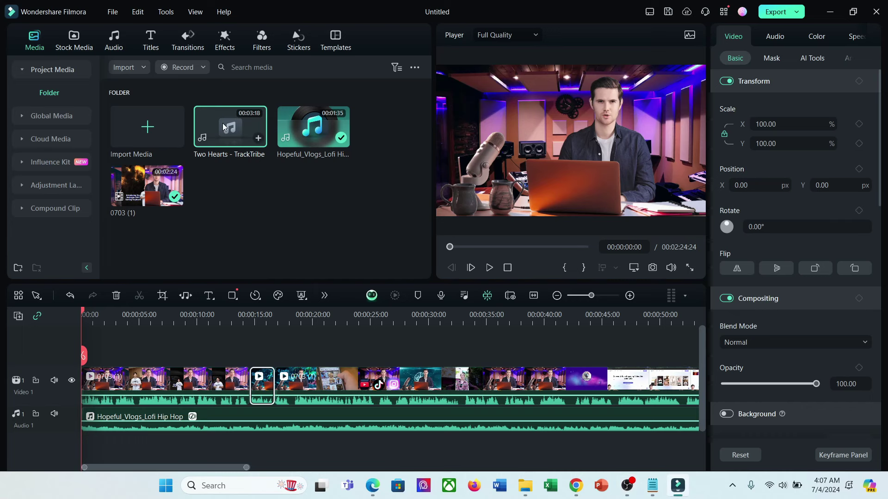
# Play the Two Hearts - TrackTribe track from Project Media in the player and dismiss the tip.
pyautogui.doubleClick(222, 123)
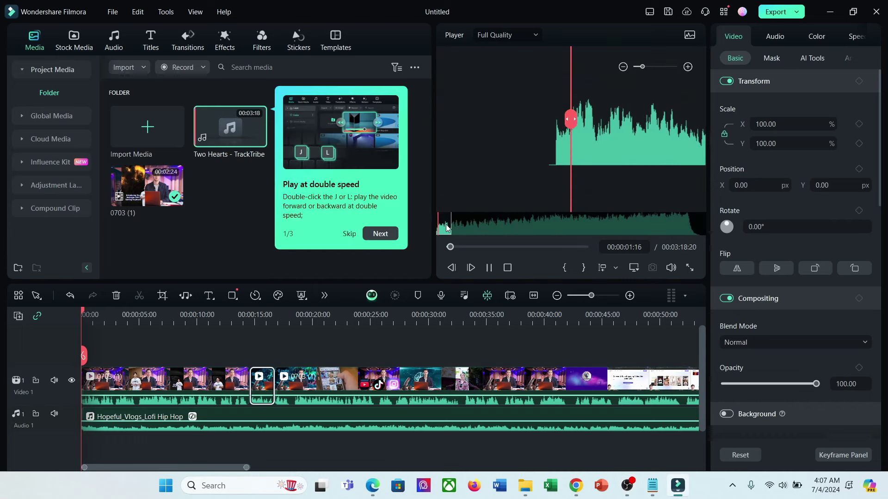
pyautogui.click(349, 233)
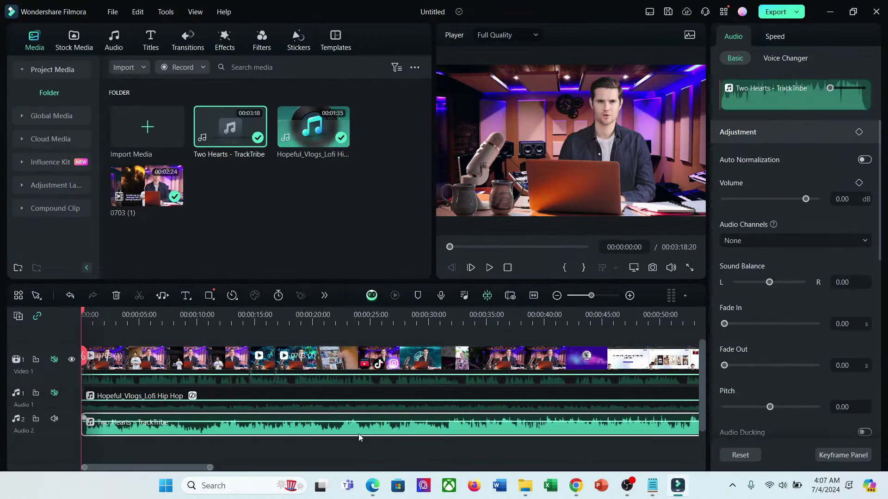
# Run AI Vocal Remover on the Two Hearts clip to split vocal and background tracks.
pyautogui.rightClick(359, 434)
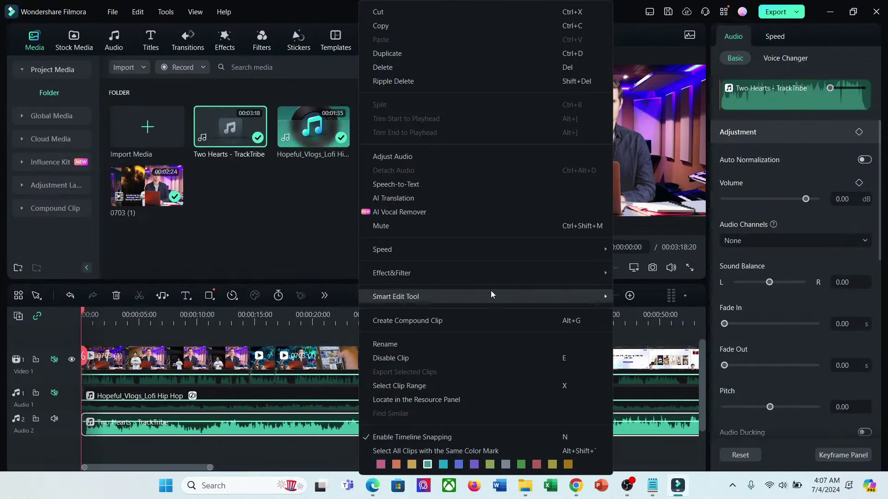
pyautogui.click(415, 213)
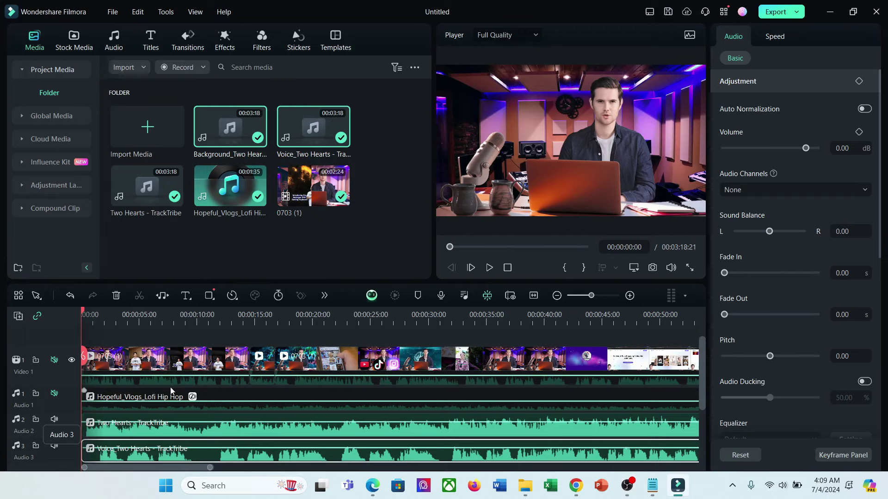
pyautogui.click(141, 425)
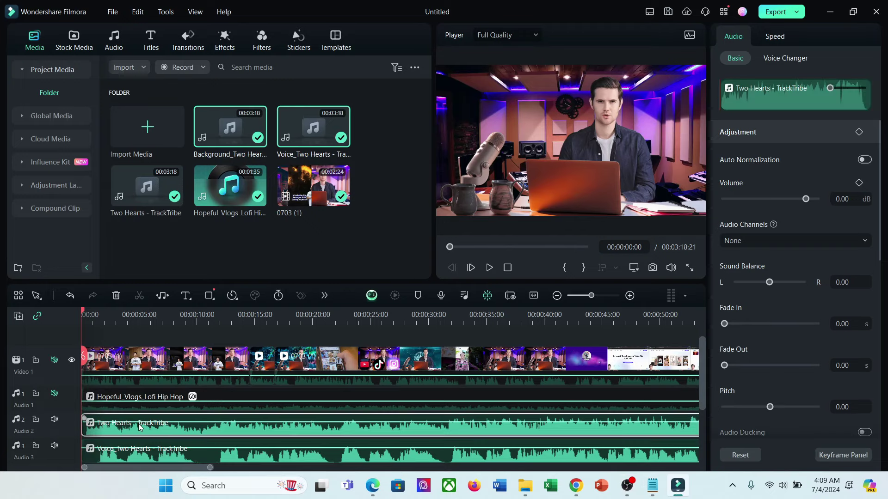
pyautogui.click(160, 458)
# Mute Audio 2 and Audio 4 and play from about 20 seconds to hear only the vocals.
pyautogui.scroll(-2, 284, 412)
pyautogui.click(54, 383)
pyautogui.click(489, 267)
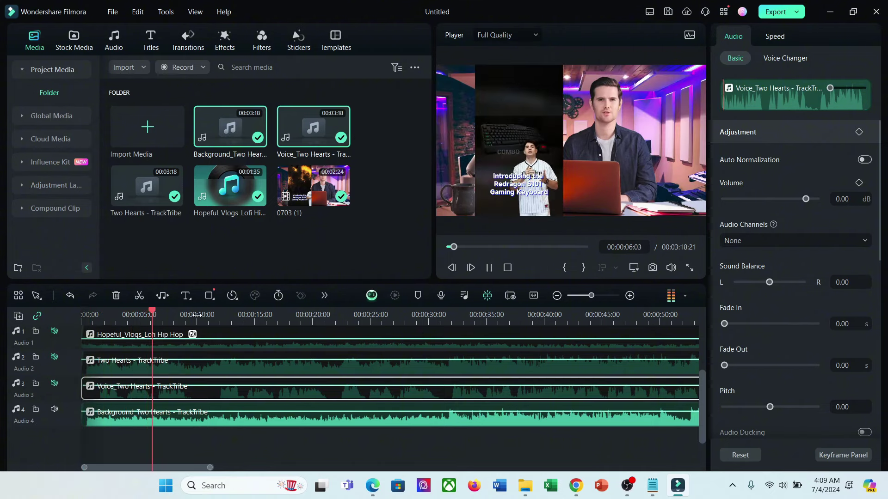
pyautogui.click(319, 314)
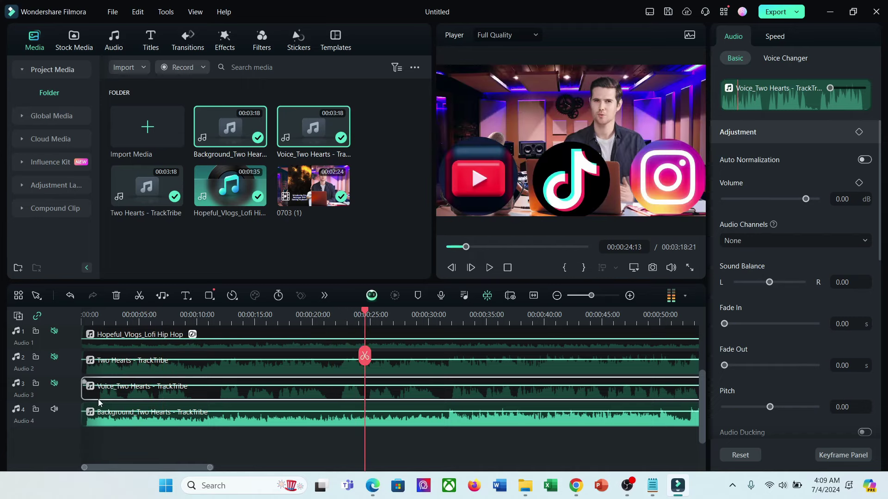
pyautogui.click(54, 383)
pyautogui.click(54, 409)
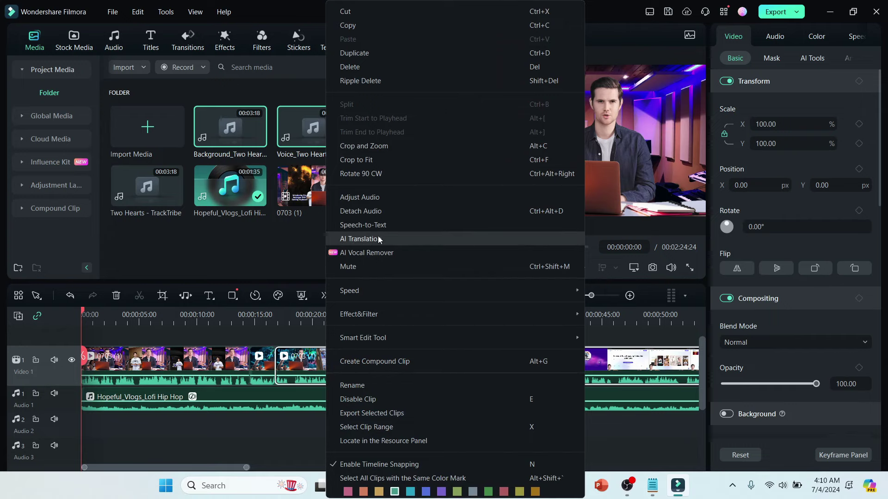
pyautogui.click(370, 236)
pyautogui.click(351, 181)
pyautogui.click(352, 180)
pyautogui.click(377, 241)
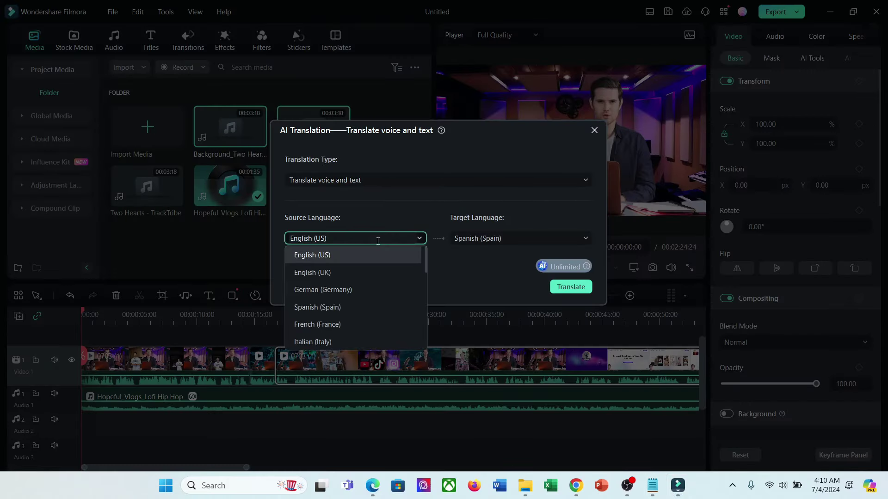
pyautogui.click(410, 227)
pyautogui.click(561, 237)
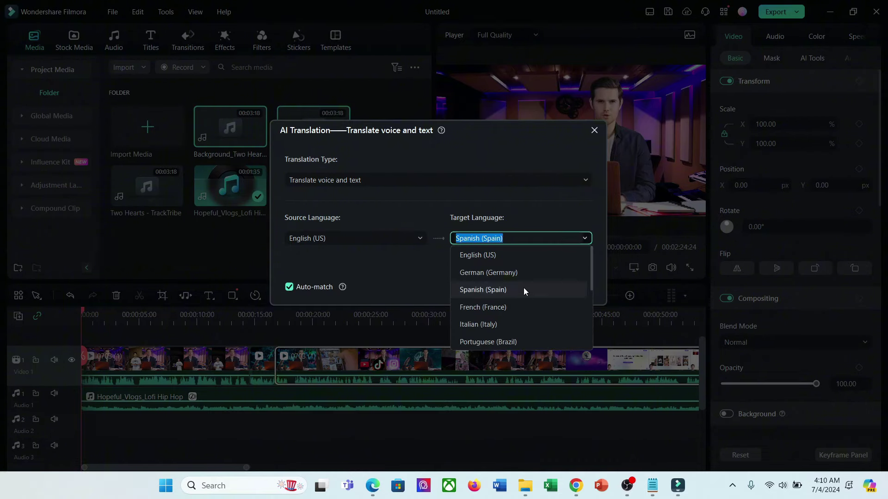
pyautogui.click(512, 273)
pyautogui.click(564, 288)
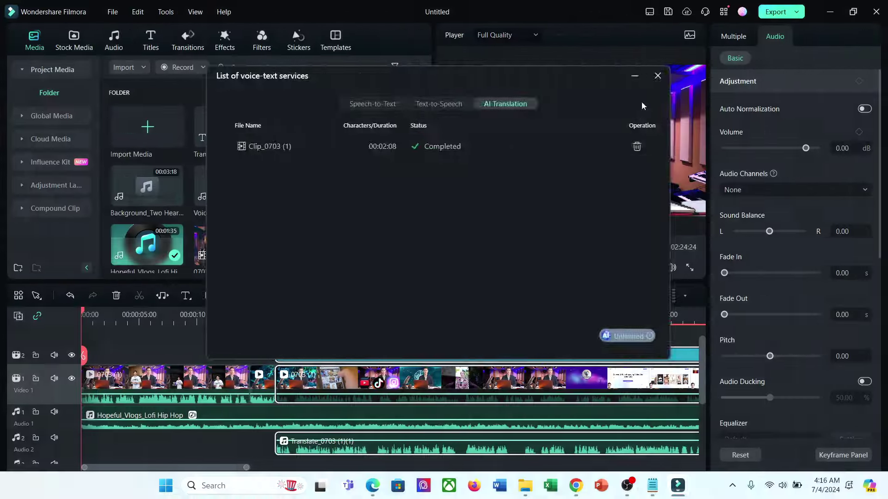
pyautogui.click(657, 76)
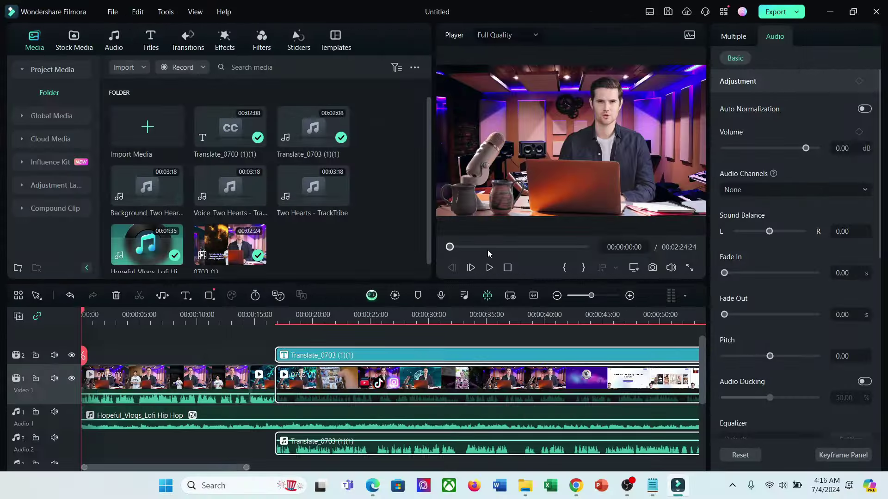
pyautogui.click(276, 318)
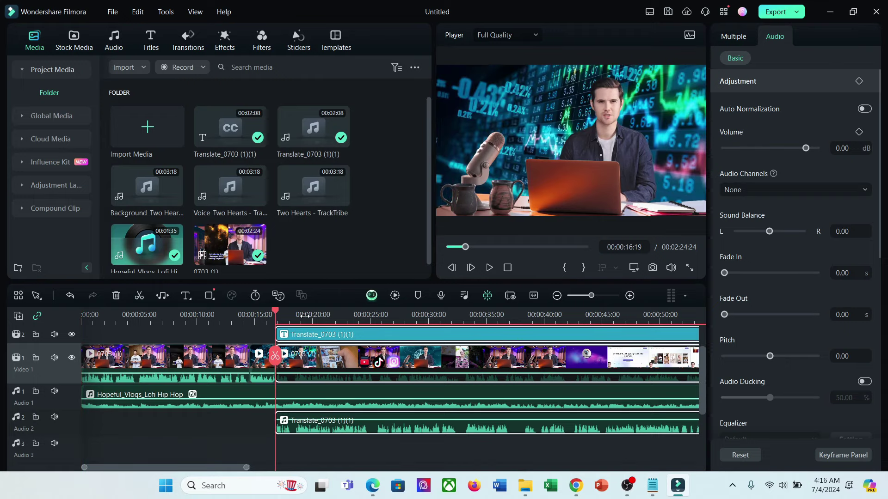
pyautogui.click(489, 268)
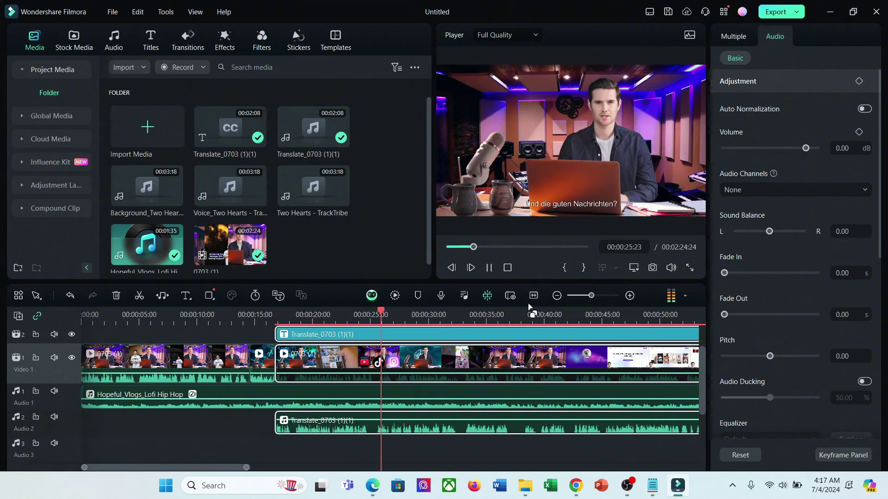
pyautogui.moveTo(528, 307)
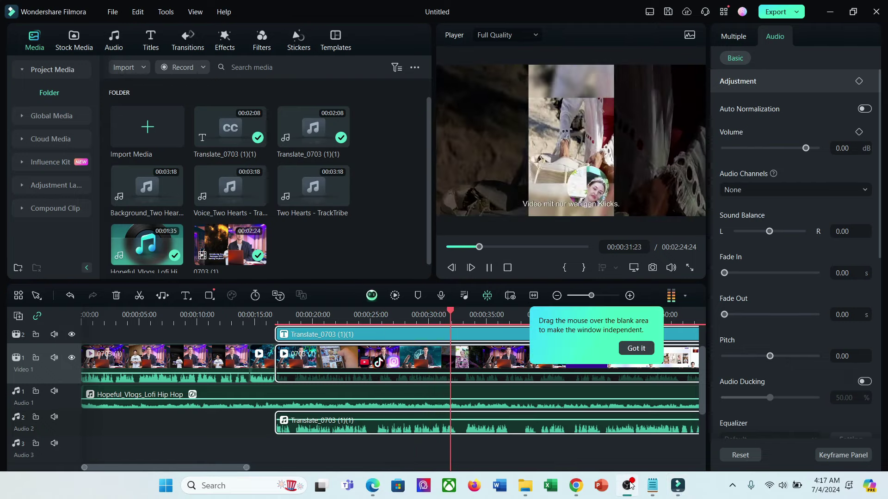
pyautogui.click(635, 348)
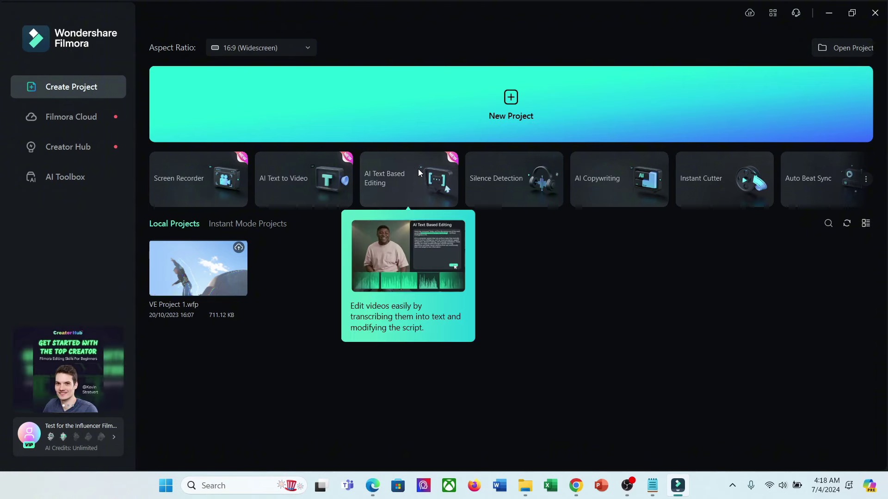
# Launch AI Text Based Editing from the start screen for the 0703 (1) video.
pyautogui.click(401, 185)
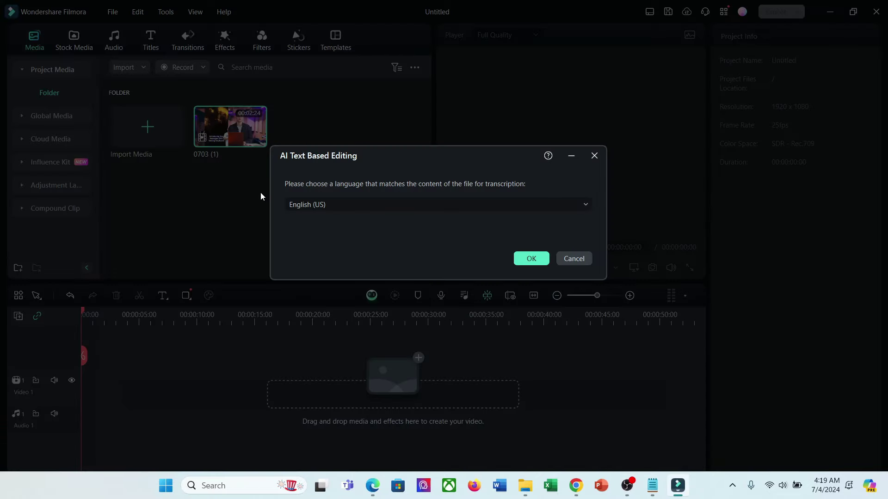
# Transcribe the video in English (US) and preview the first 24 seconds.
pyautogui.click(353, 203)
pyautogui.click(529, 183)
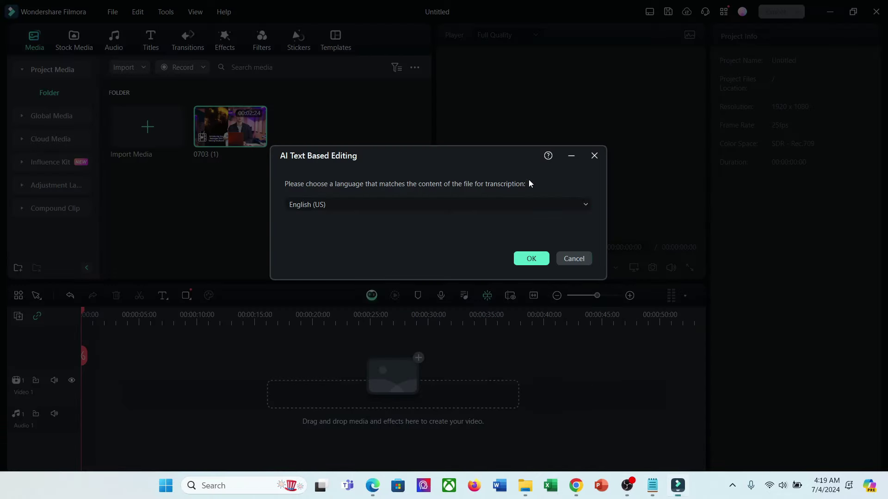
pyautogui.click(540, 258)
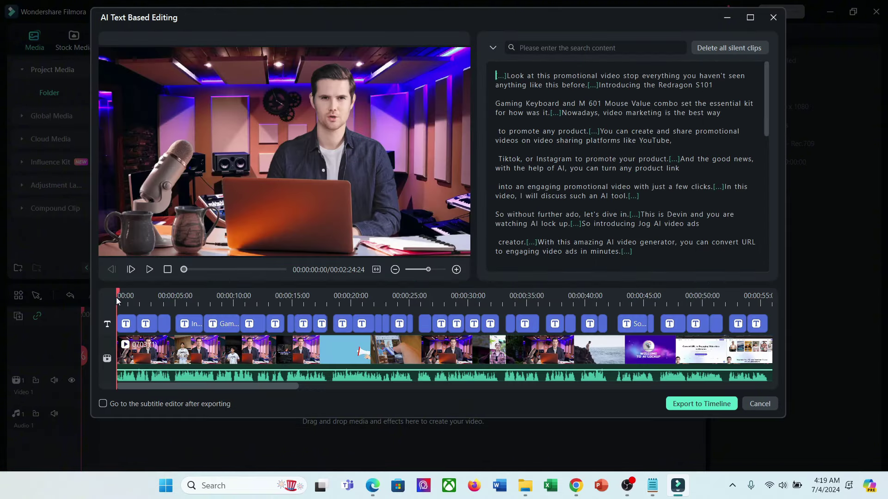
pyautogui.moveTo(116, 298)
pyautogui.mouseDown()
pyautogui.moveTo(467, 306)
pyautogui.moveTo(314, 307)
pyautogui.mouseUp()
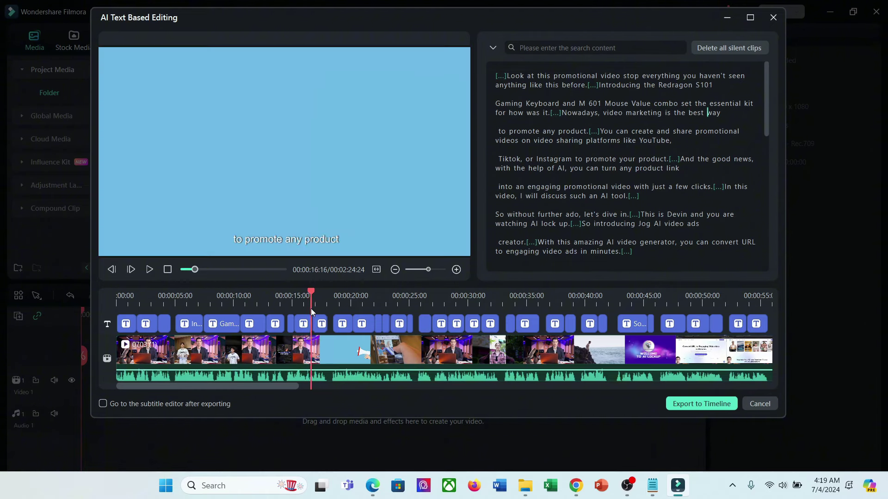
# Delete the transcript passage about sharing on YouTube, TikTok and Instagram.
pyautogui.click(600, 132)
pyautogui.moveTo(601, 132); pyautogui.dragTo(641, 162)
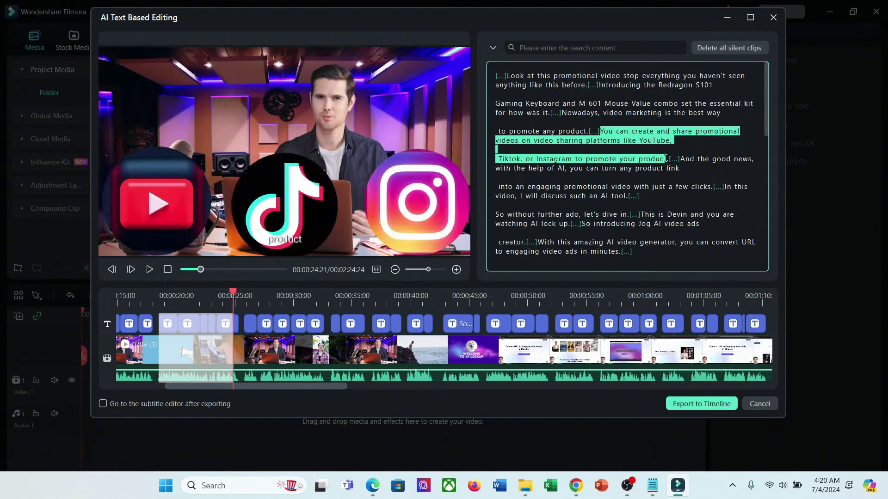
pyautogui.press('Delete')
pyautogui.moveTo(165, 289); pyautogui.dragTo(171, 310)
# Delete all silent clips and export the rough cut to the main timeline.
pyautogui.hotkey('ctrl', 'shift', 'End')
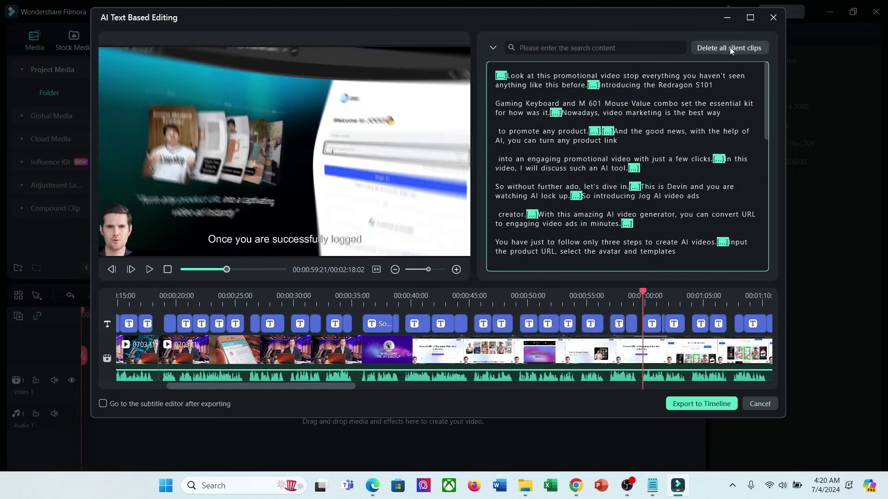
pyautogui.click(729, 47)
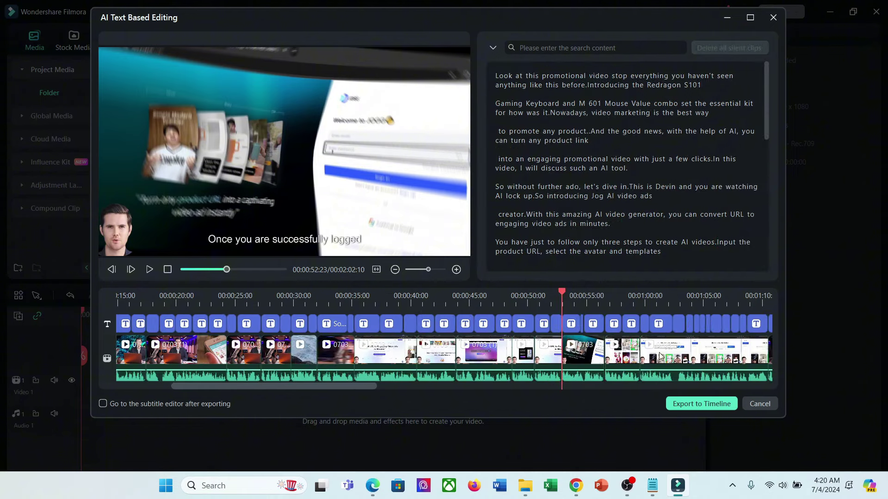
pyautogui.moveTo(556, 294); pyautogui.dragTo(282, 301)
pyautogui.click(685, 407)
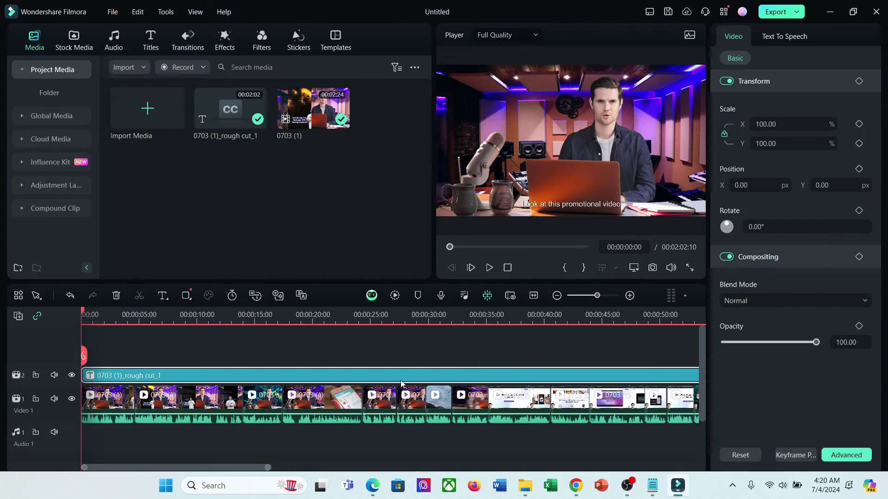
pyautogui.moveTo(123, 318); pyautogui.dragTo(519, 325)
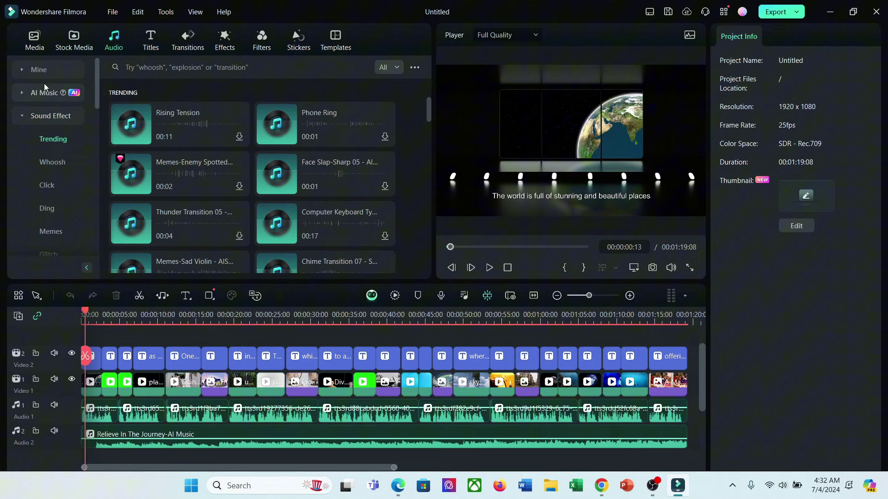
# Browse the Titles, Transitions, Effects, Stickers and Templates libraries.
pyautogui.click(151, 39)
pyautogui.click(17, 115)
pyautogui.click(17, 115)
pyautogui.click(188, 39)
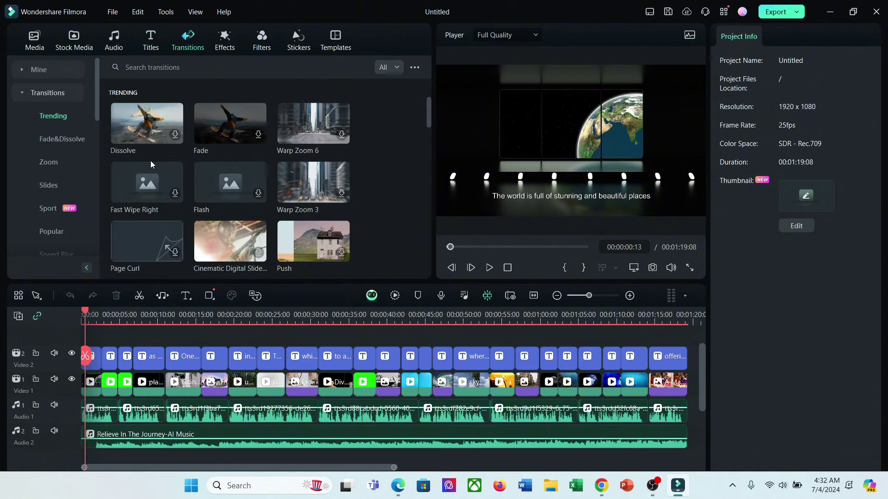
pyautogui.click(225, 39)
pyautogui.click(299, 40)
pyautogui.click(335, 39)
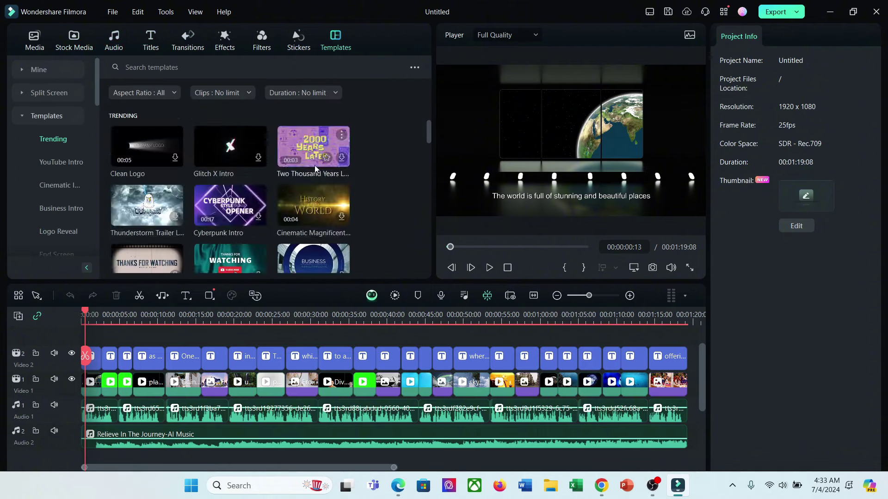
pyautogui.scroll(-5, 237, 199)
pyautogui.scroll(5, 237, 198)
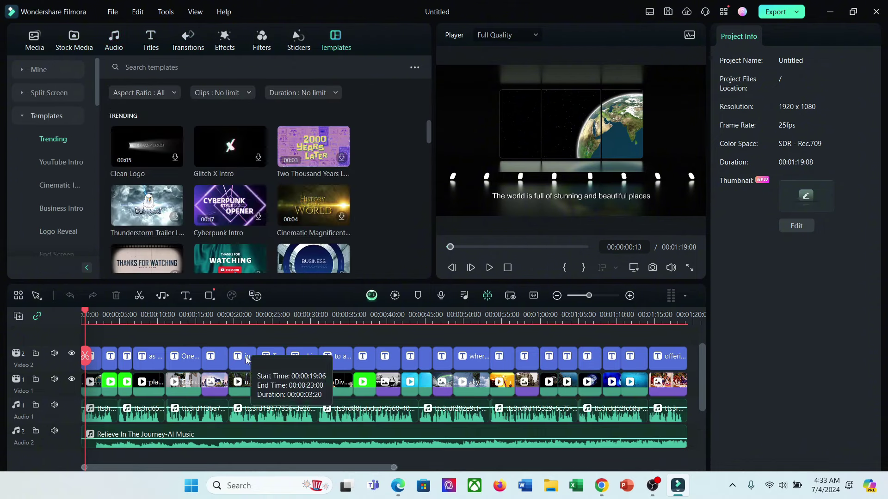
# Inspect the waterfall clip's Mask, AI tools and Animation options.
pyautogui.click(243, 383)
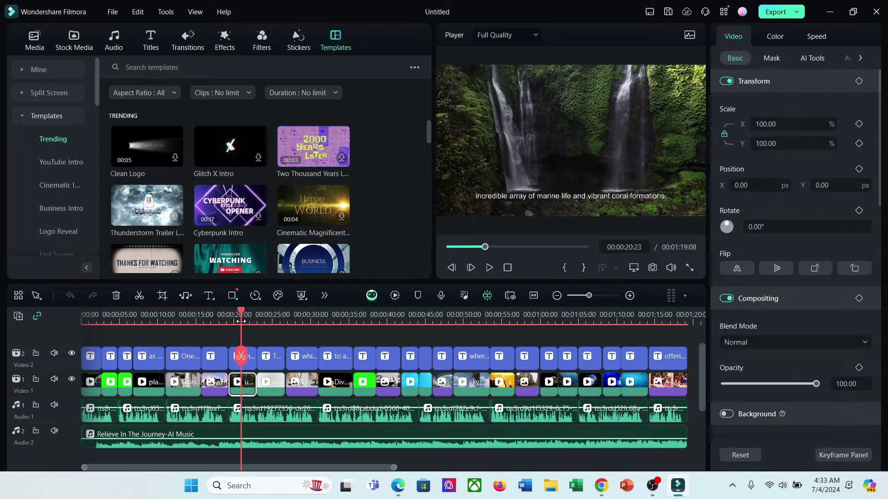
pyautogui.scroll(-10, 796, 208)
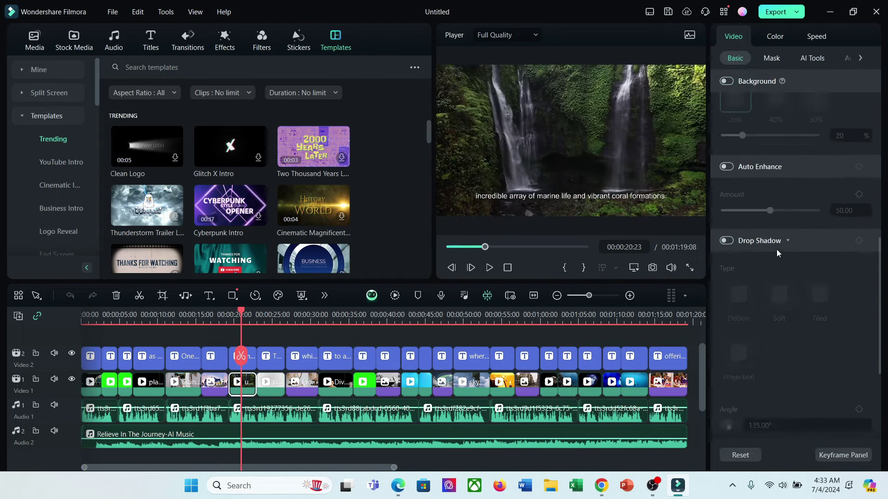
pyautogui.scroll(6, 772, 185)
pyautogui.click(773, 60)
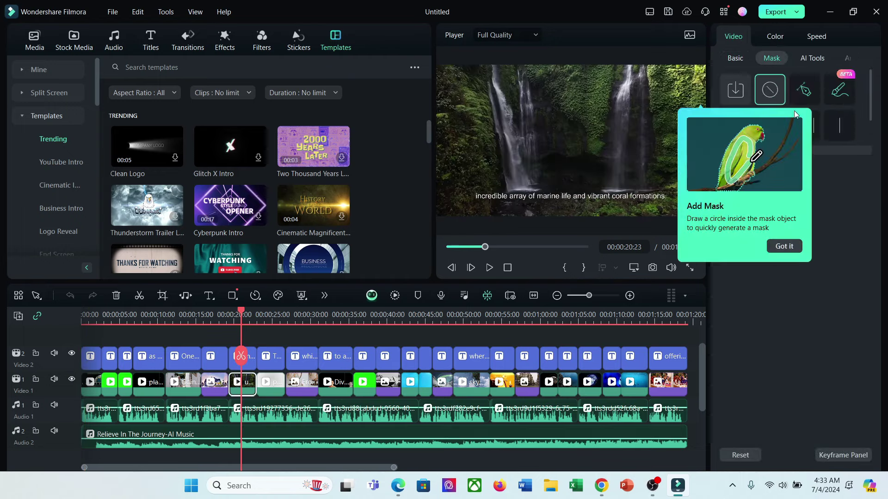
pyautogui.click(785, 247)
pyautogui.click(809, 59)
pyautogui.click(860, 58)
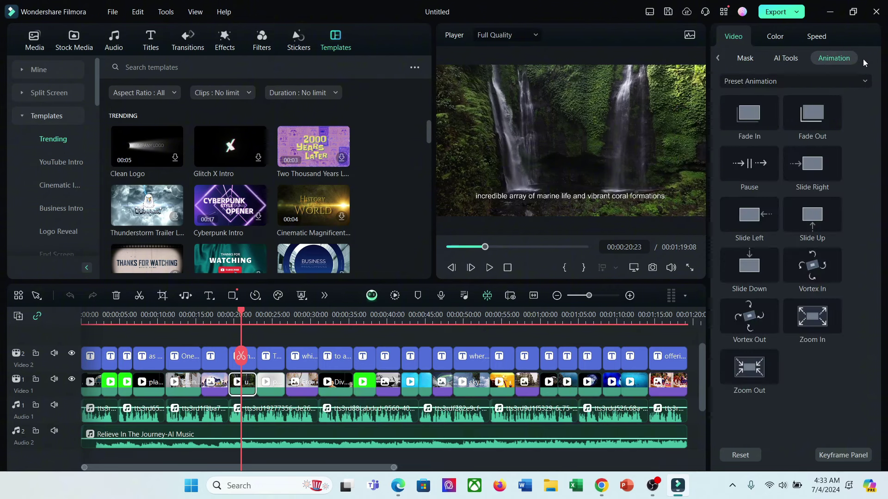
# Check the clip's Color and Speed ramping settings, then bring up the Export dialog.
pyautogui.click(780, 41)
pyautogui.scroll(-10, 799, 347)
pyautogui.scroll(8, 799, 333)
pyautogui.click(785, 171)
pyautogui.click(817, 37)
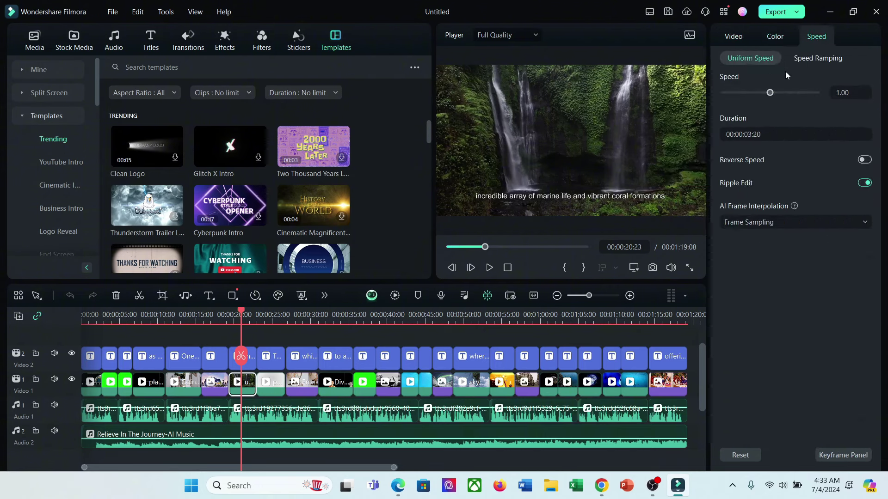
pyautogui.click(843, 58)
pyautogui.click(776, 11)
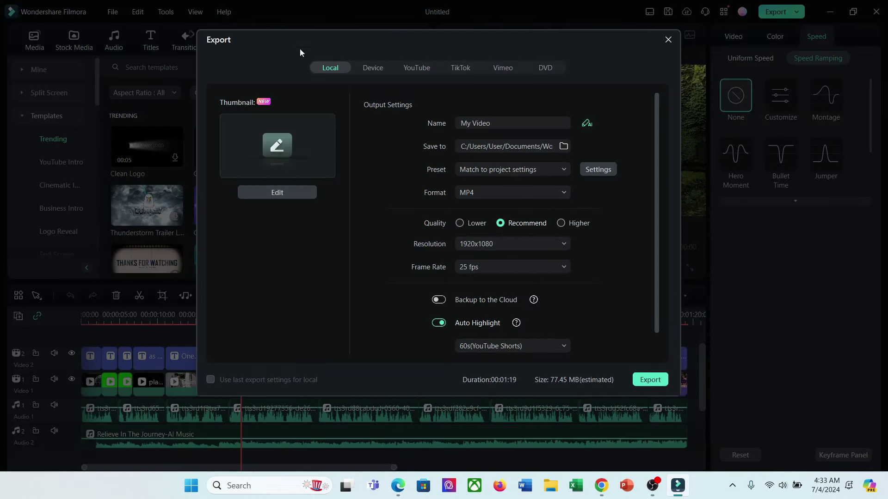
# Look at the thumbnail picker, then generate AI YouTube title ideas for the video and close them.
pyautogui.click(270, 195)
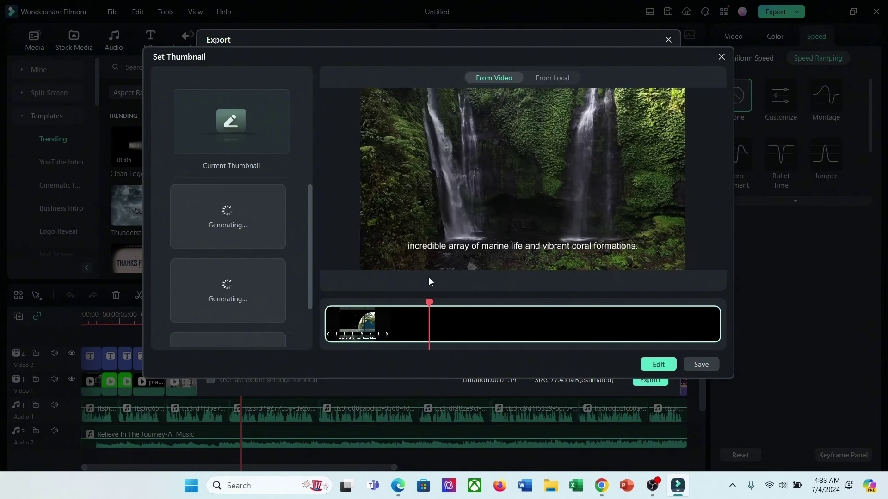
pyautogui.click(722, 57)
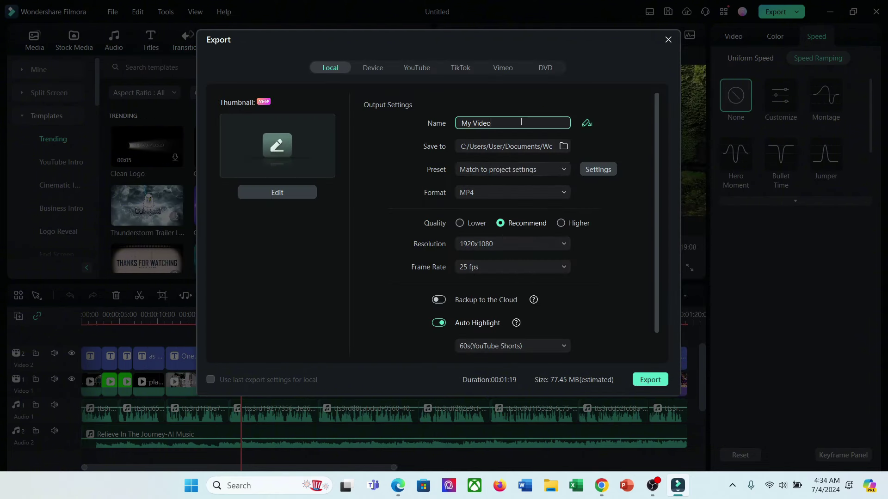
pyautogui.click(587, 123)
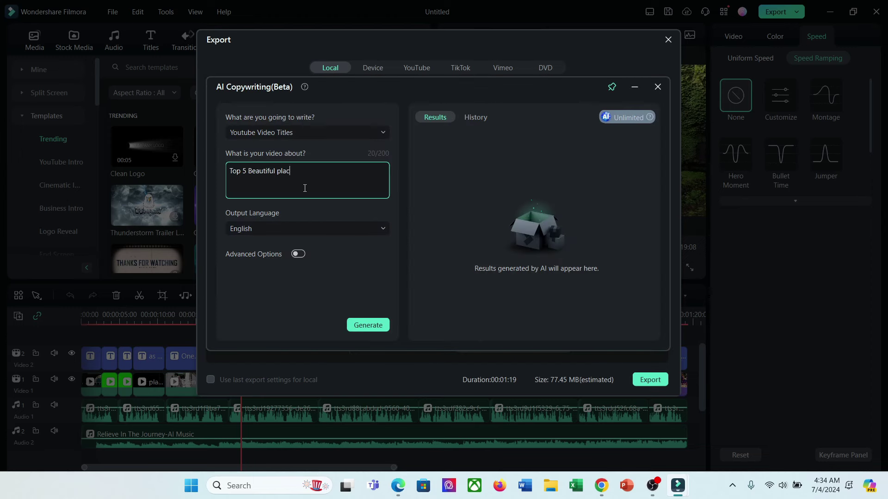
pyautogui.click(368, 325)
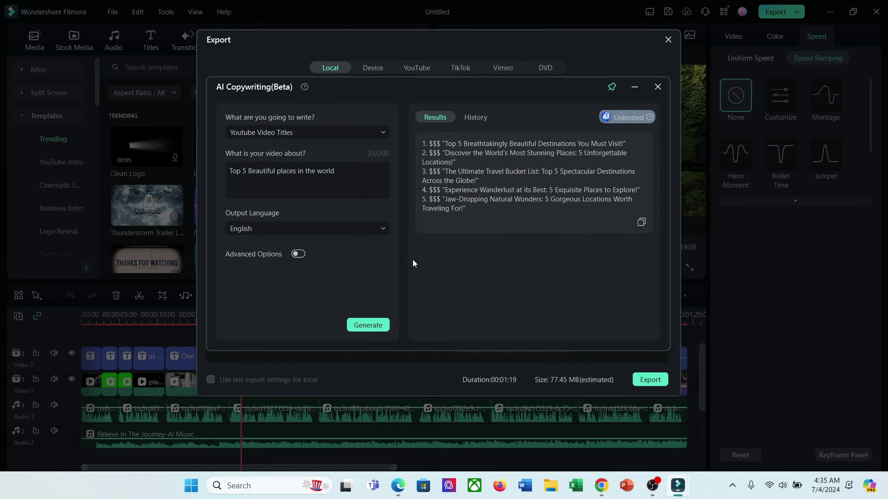
pyautogui.click(298, 254)
pyautogui.click(298, 255)
pyautogui.click(657, 87)
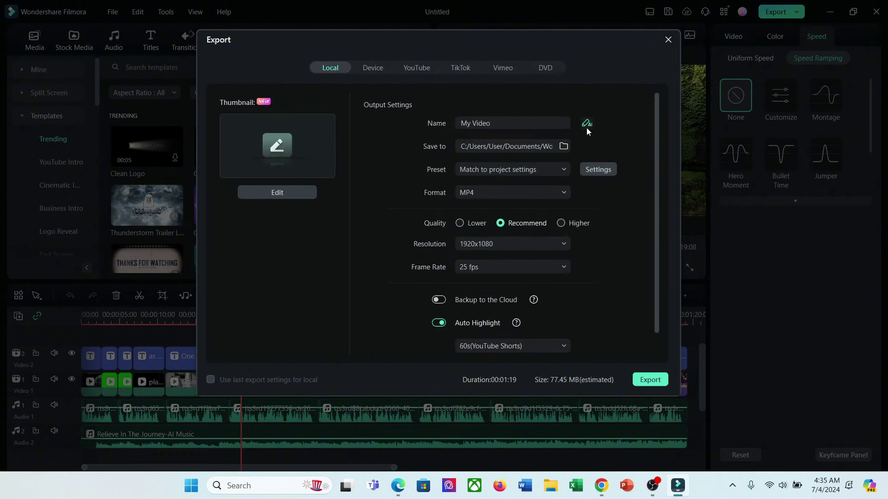
# Export the video as My Video-1.mp4 and wait for the export to finish.
pyautogui.click(664, 383)
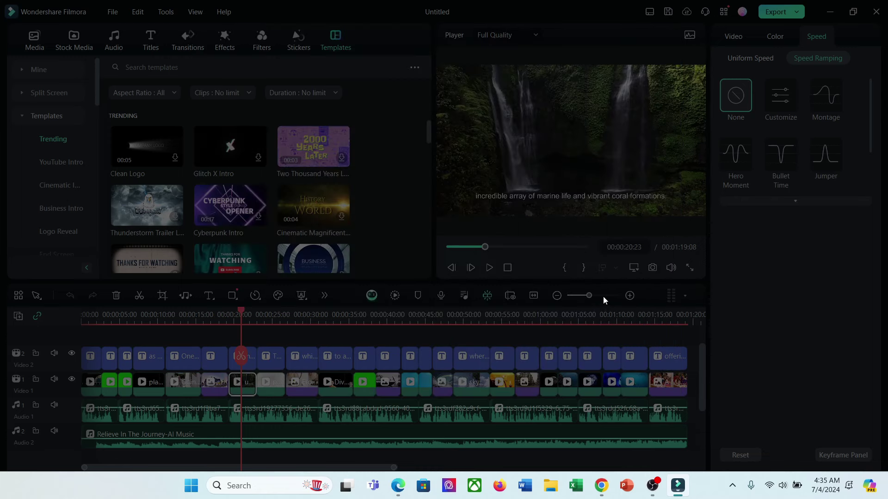